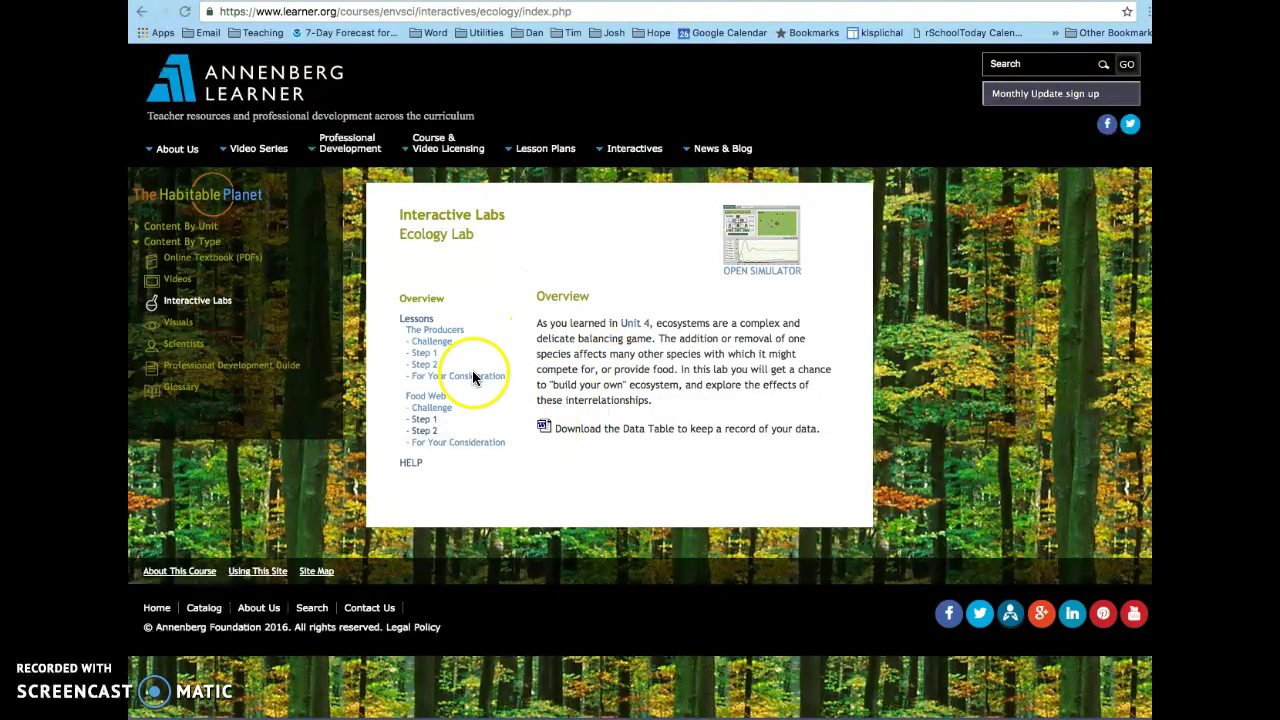
- Open The Producers lesson's Challenge page from the lesson list
click(415, 318)
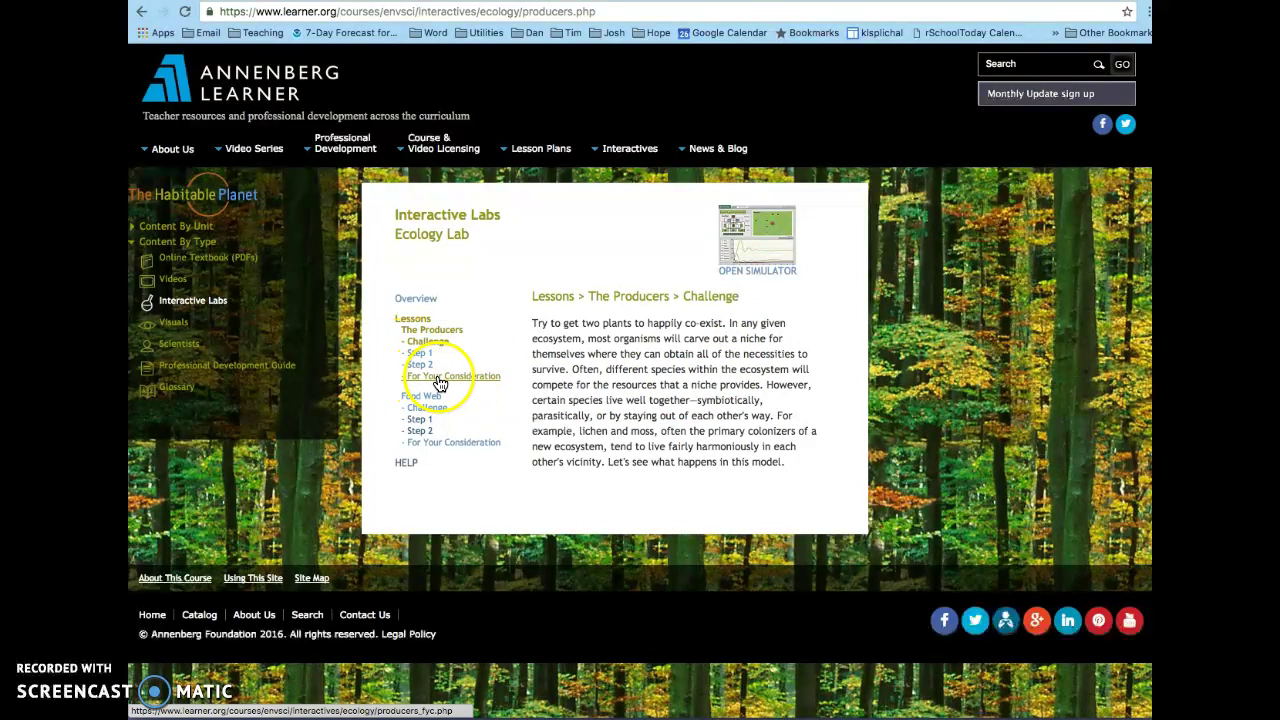
- View The Producers reflection page, then the Food Web 'For Your Consideration' page
click(438, 378)
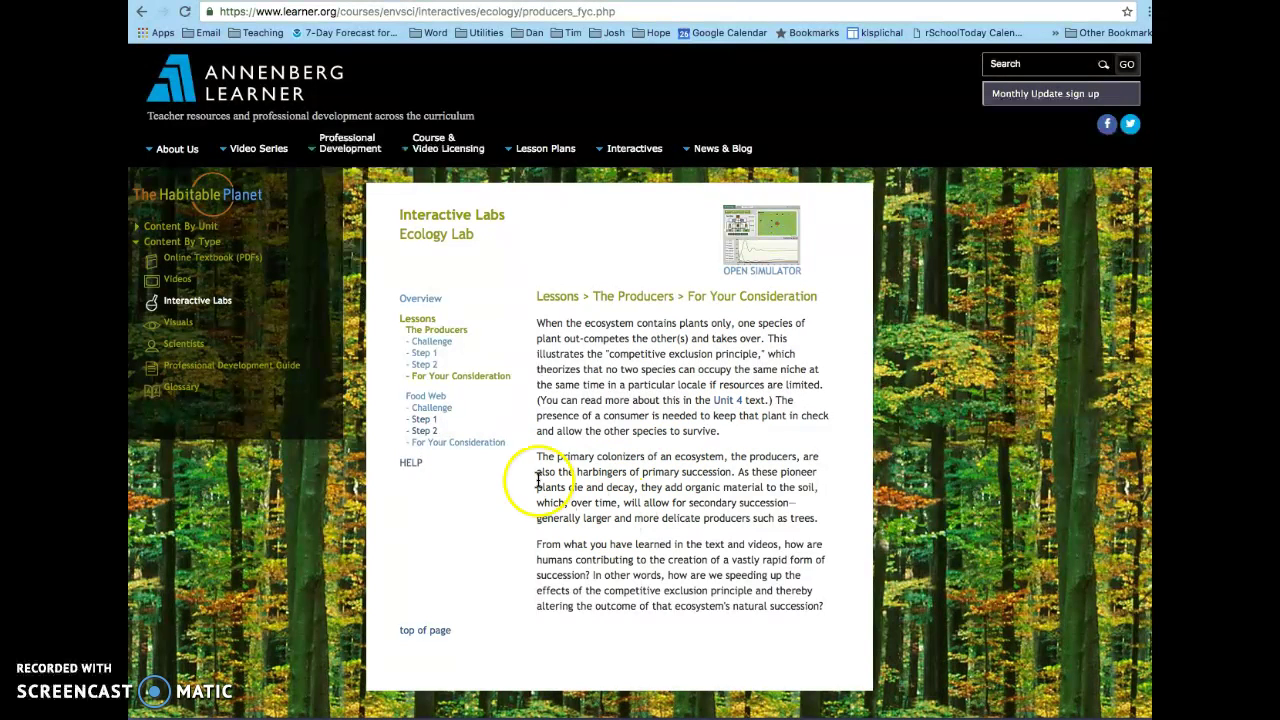
click(487, 445)
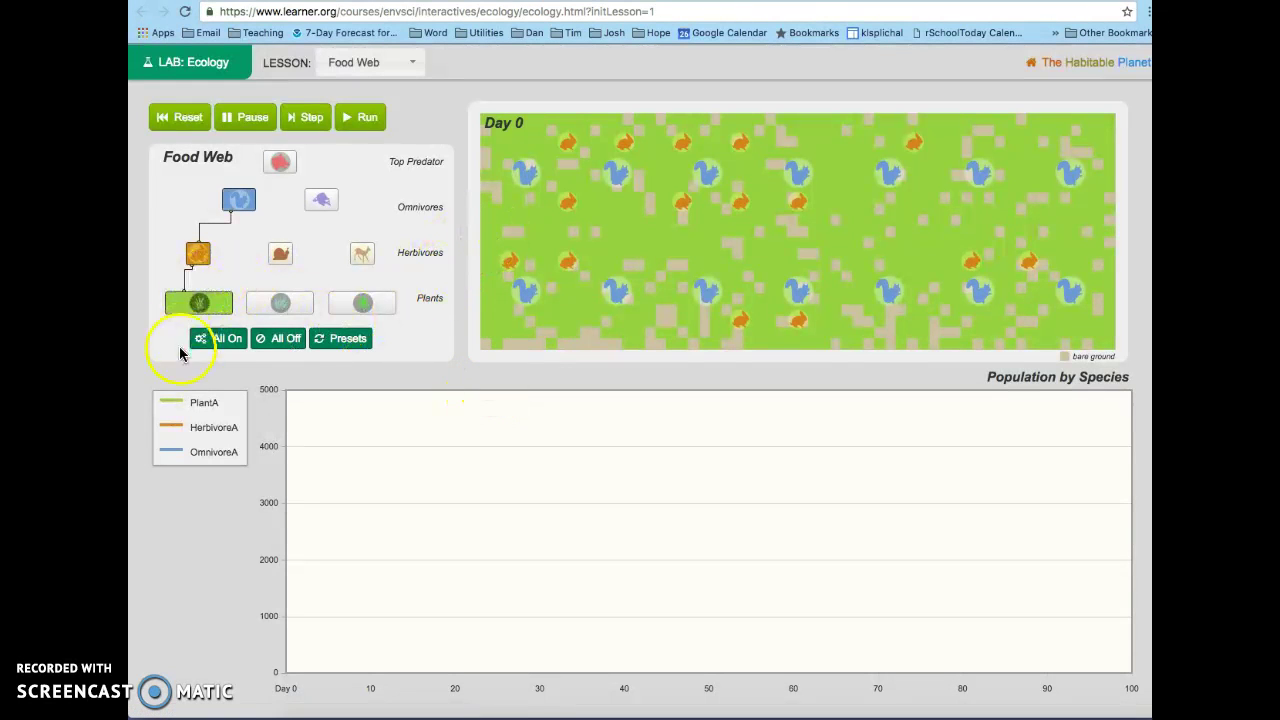
- Switch every species off, then run the simulation with PlantA alone
click(238, 203)
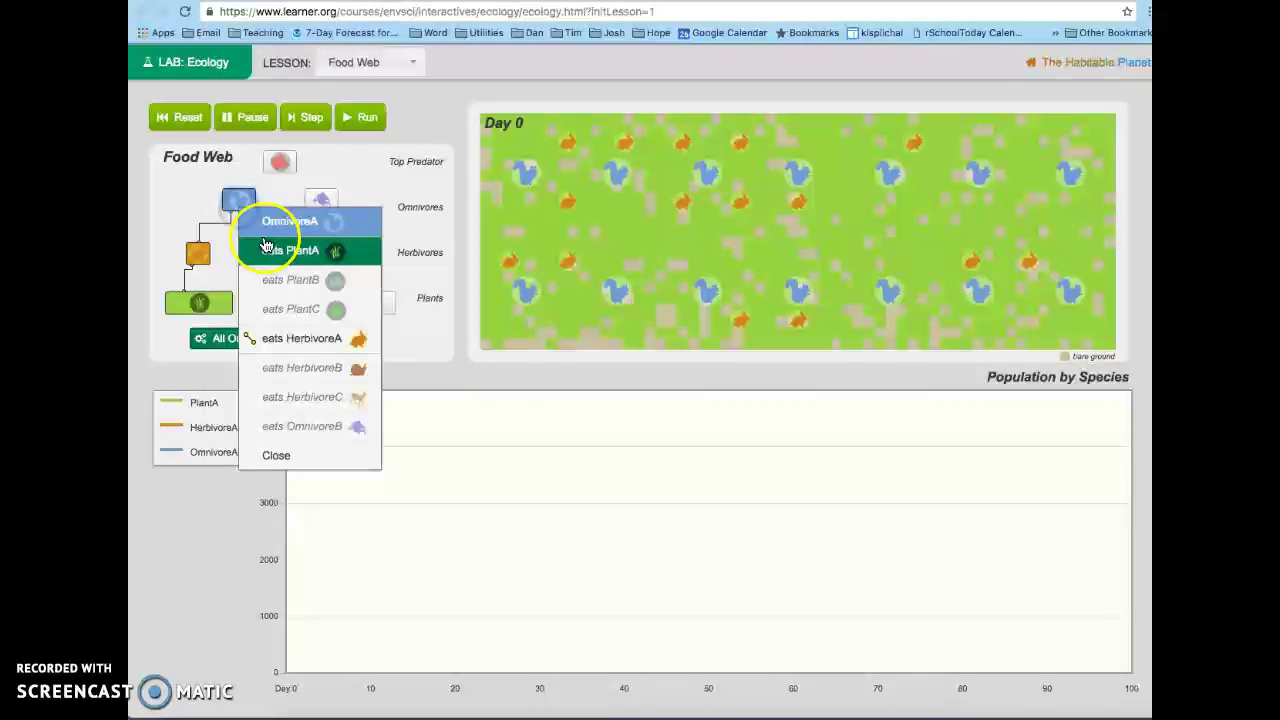
click(274, 453)
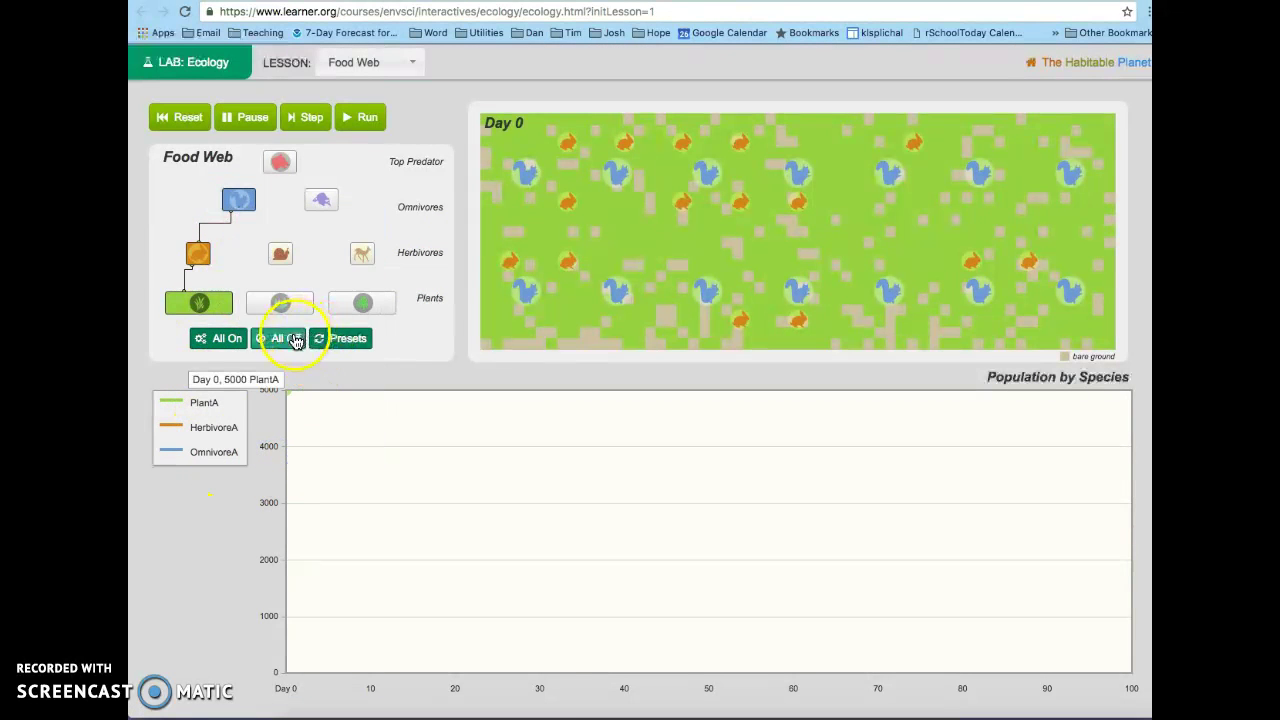
click(289, 339)
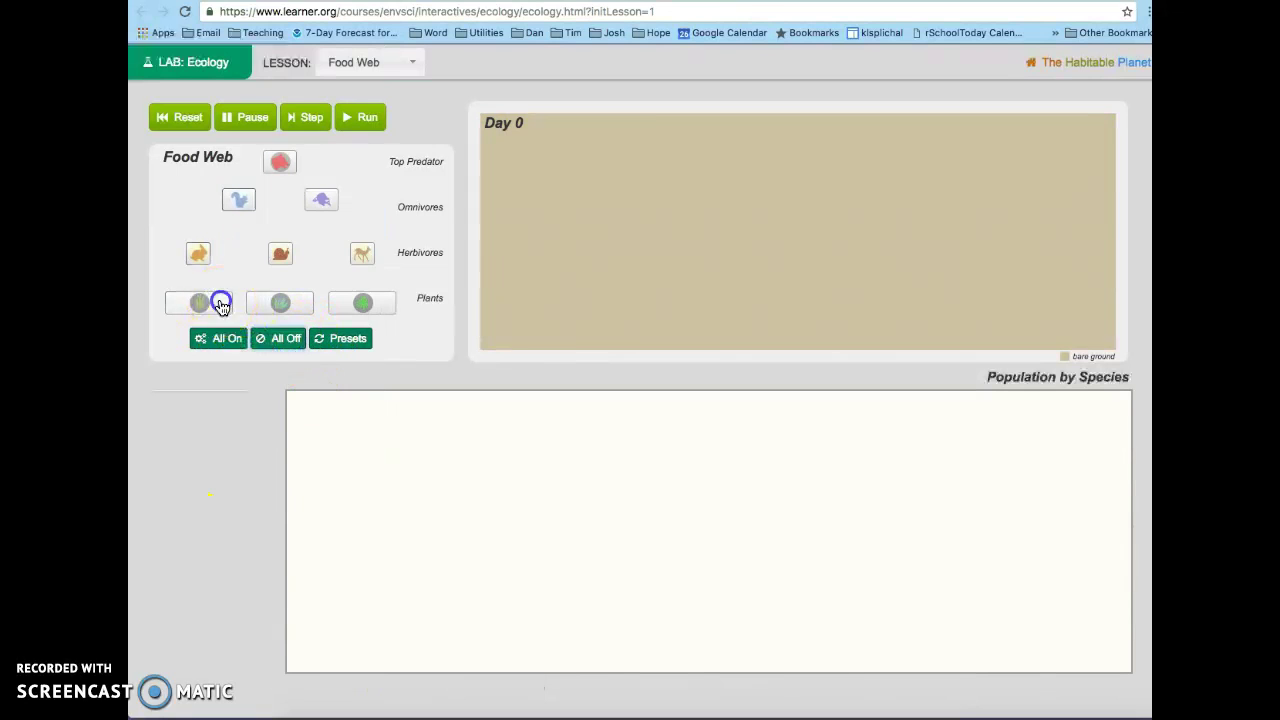
click(221, 304)
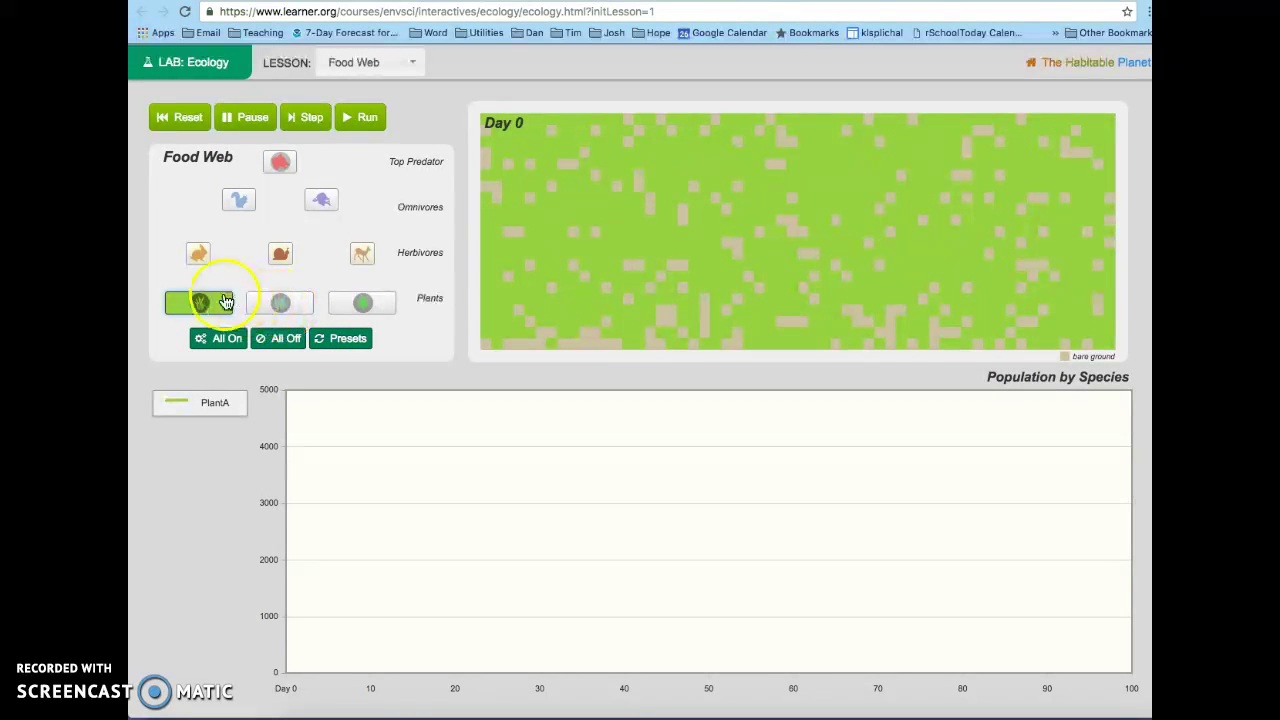
click(185, 117)
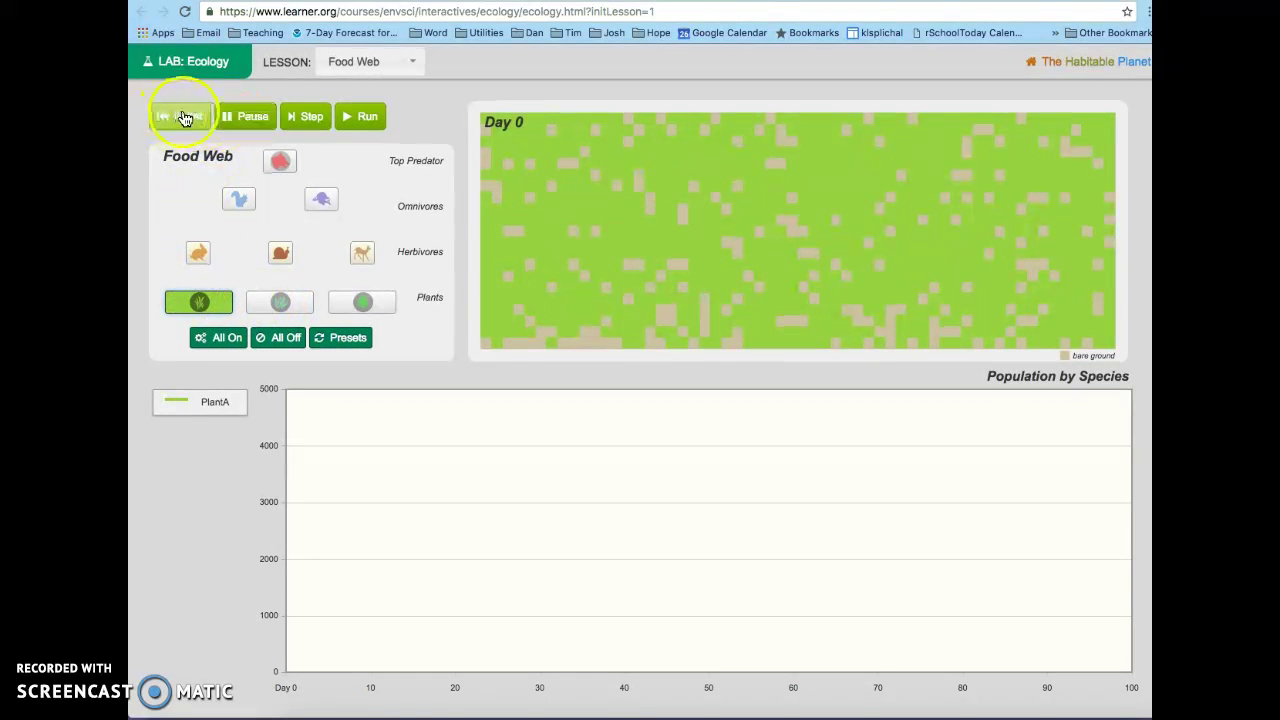
click(372, 119)
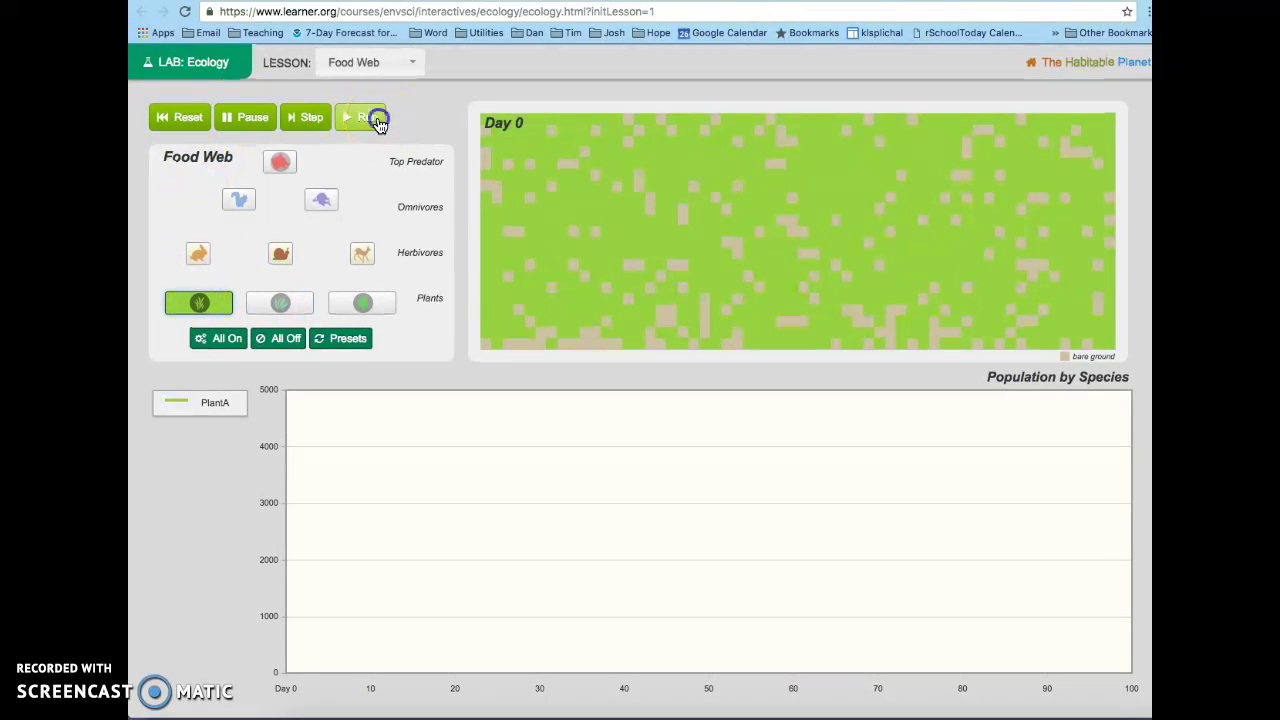
- Reset, add PlantB, and run PlantA and PlantB together
click(182, 119)
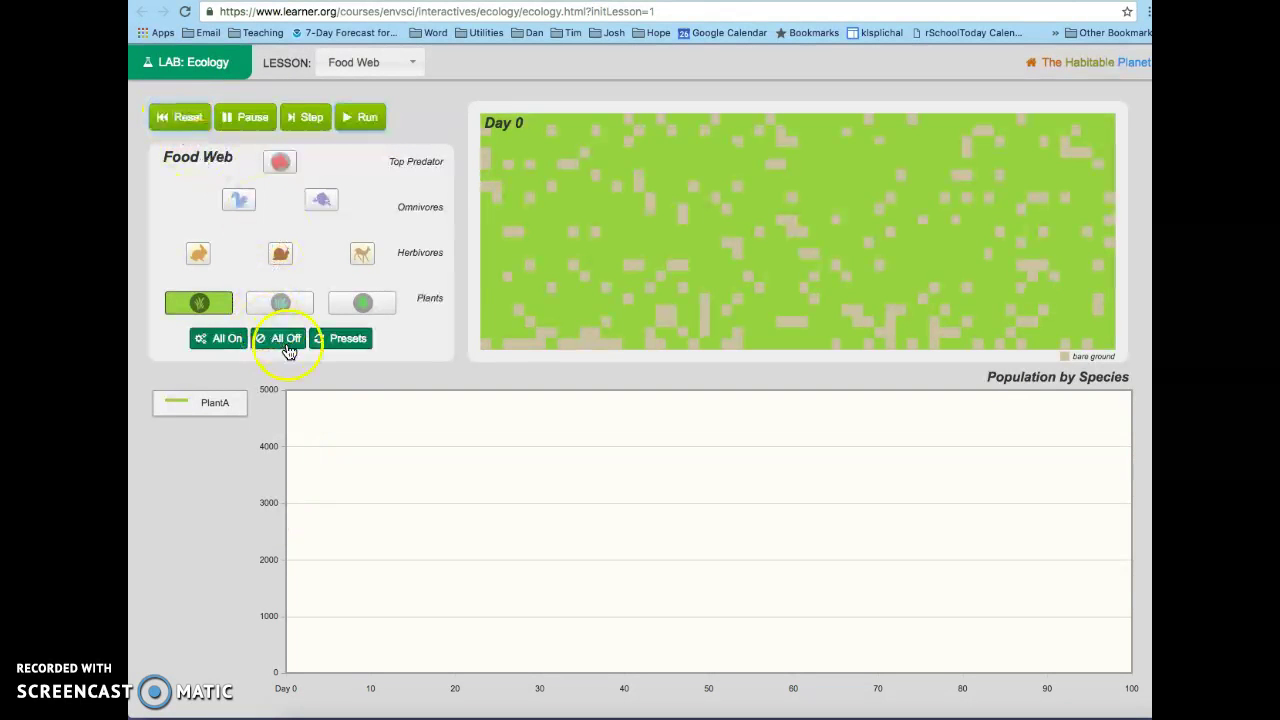
click(281, 303)
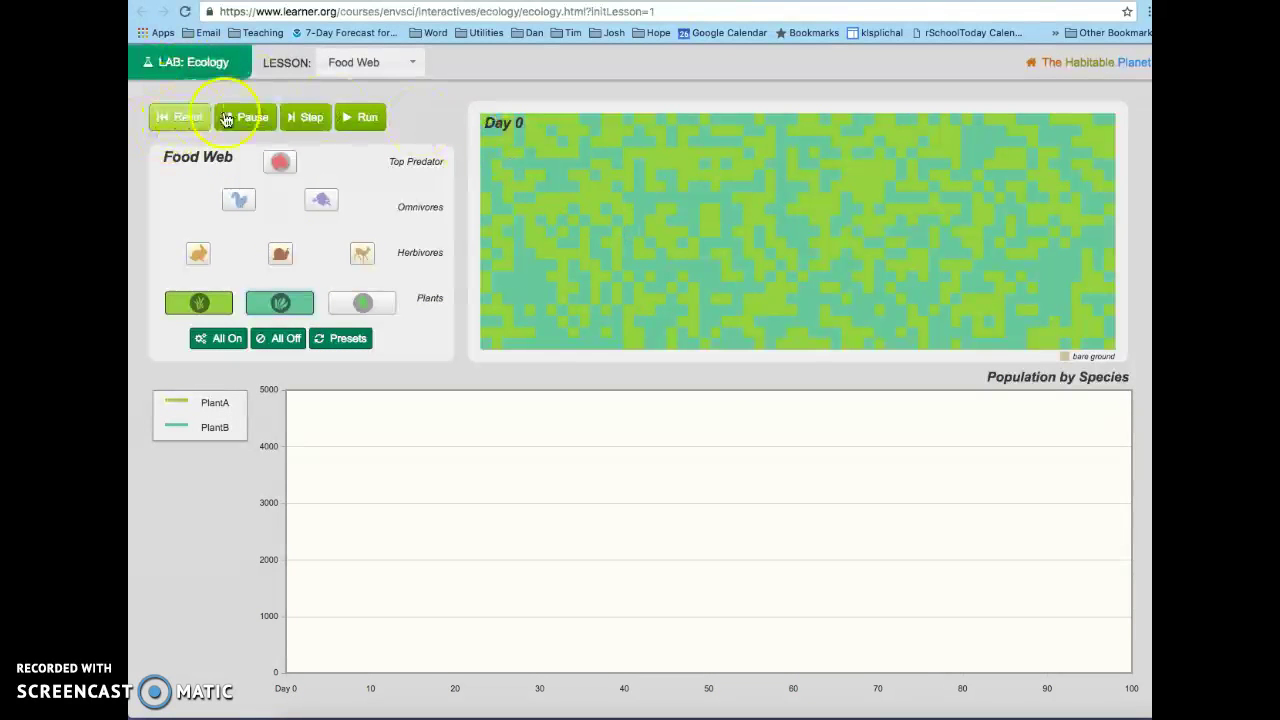
click(369, 118)
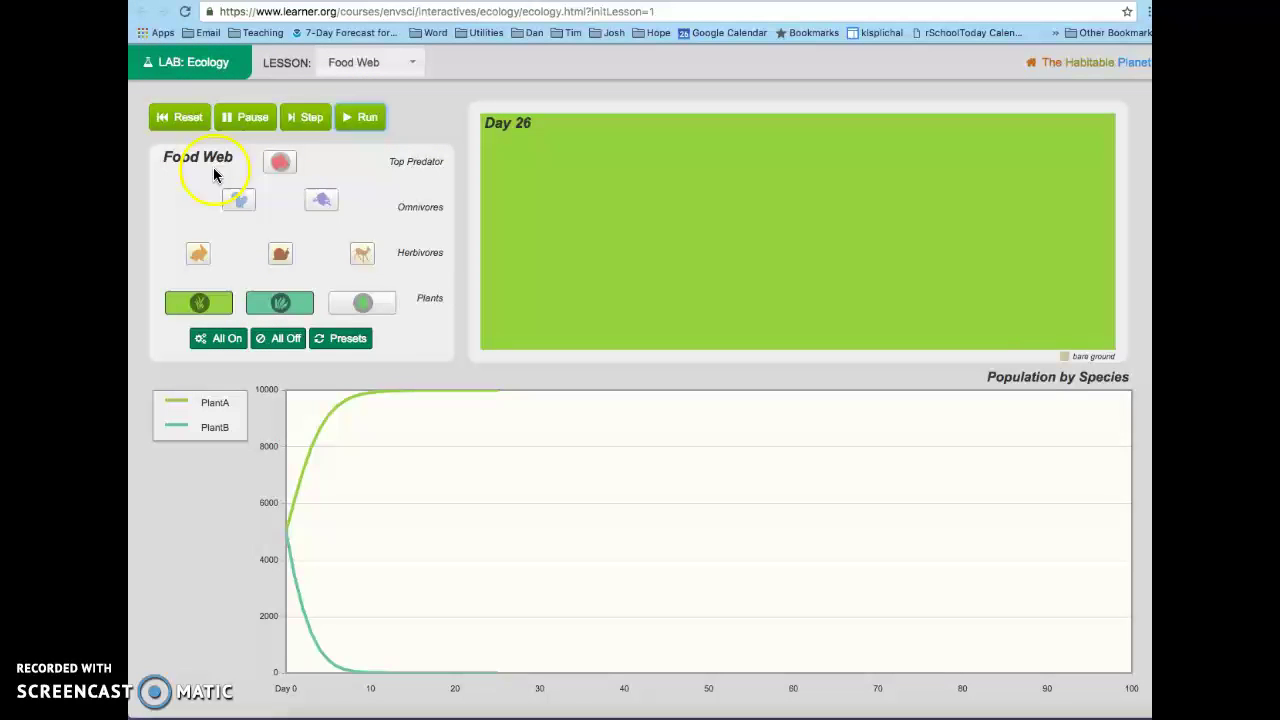
- Reset, replace PlantA with PlantC, and run PlantB against PlantC
click(205, 120)
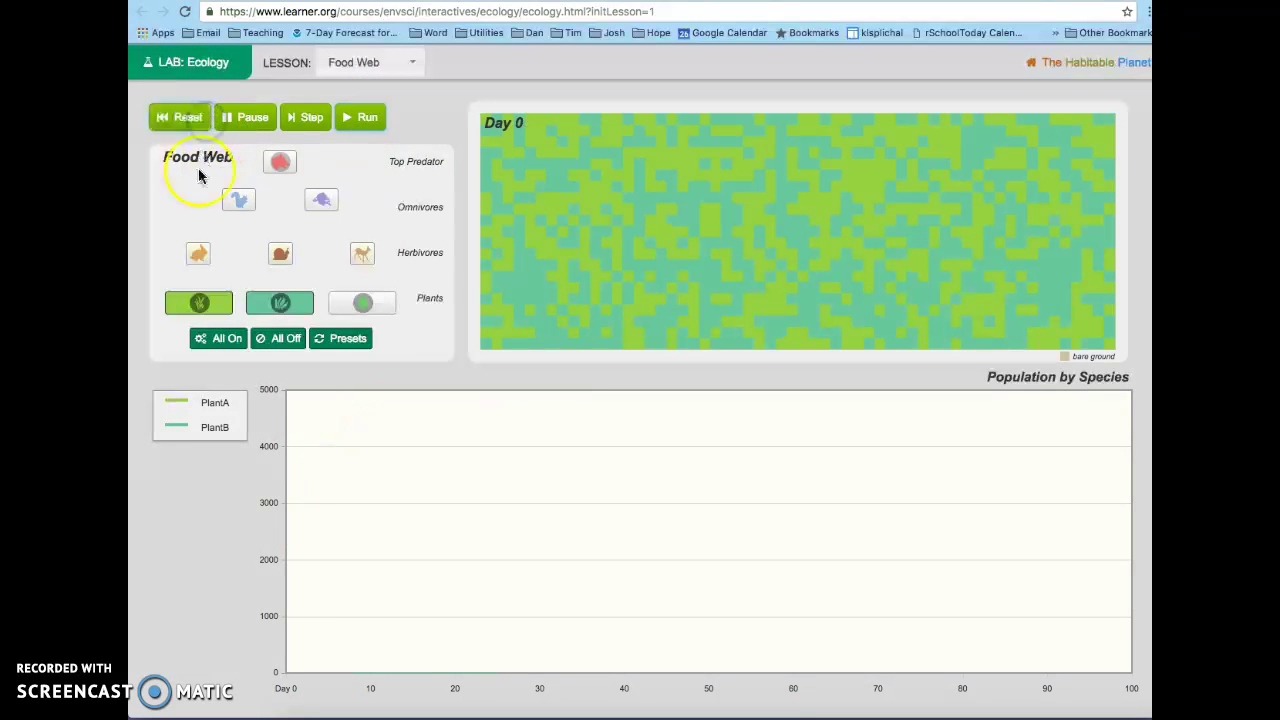
click(220, 308)
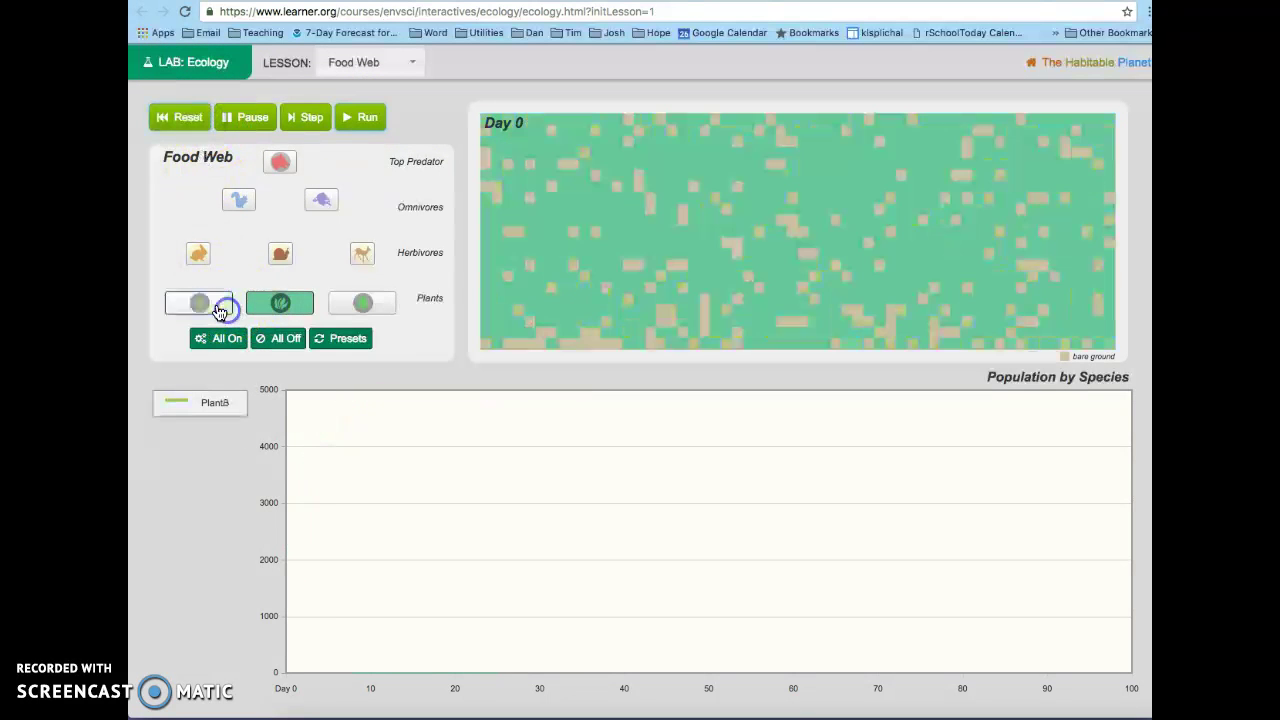
click(358, 302)
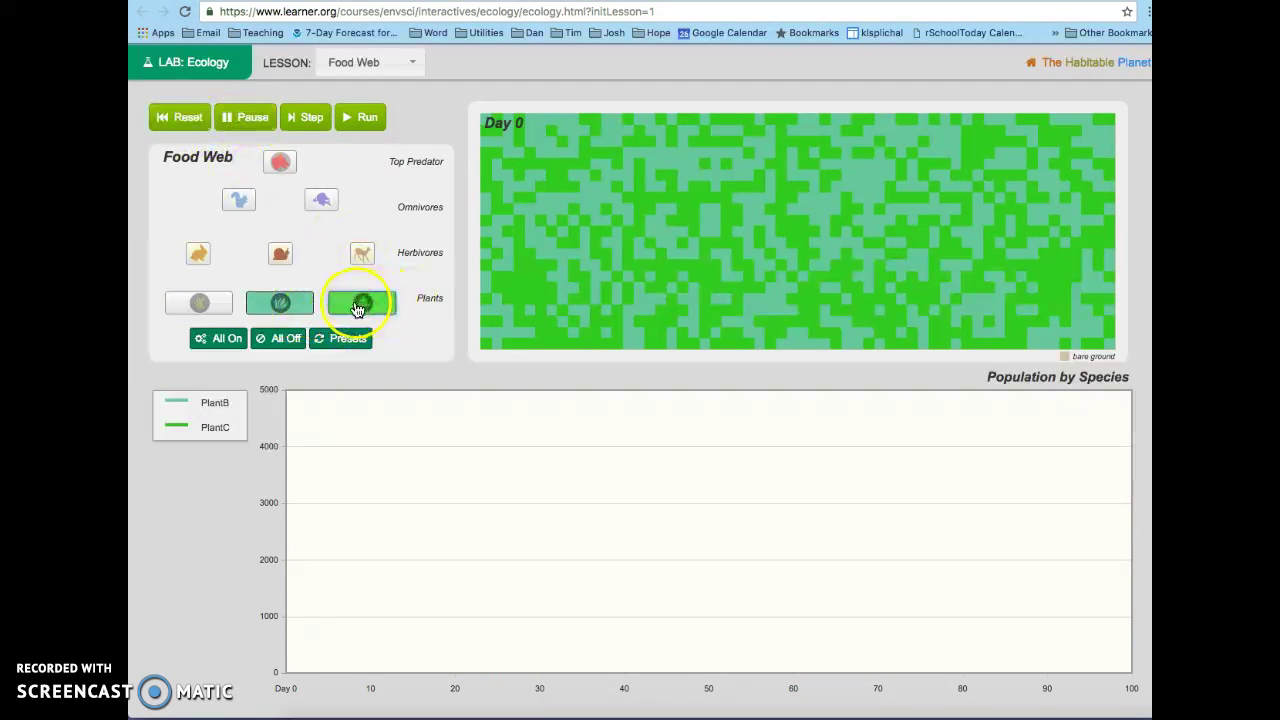
click(366, 118)
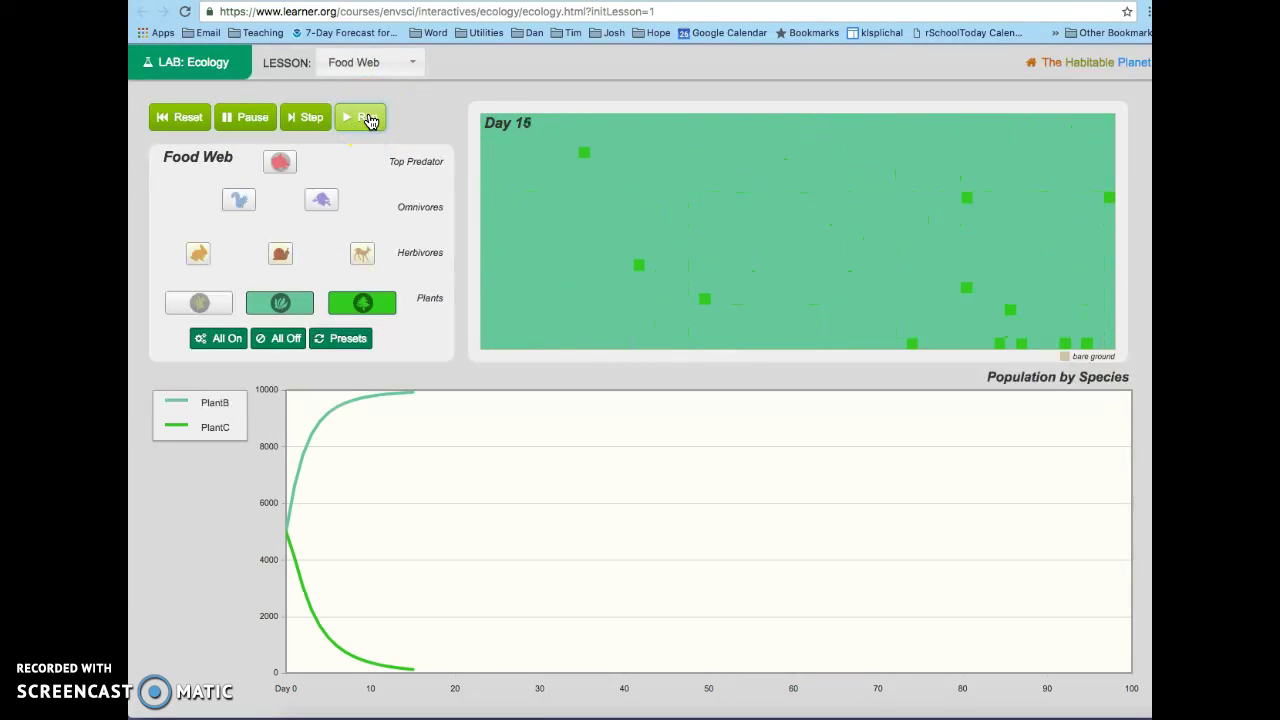
click(390, 160)
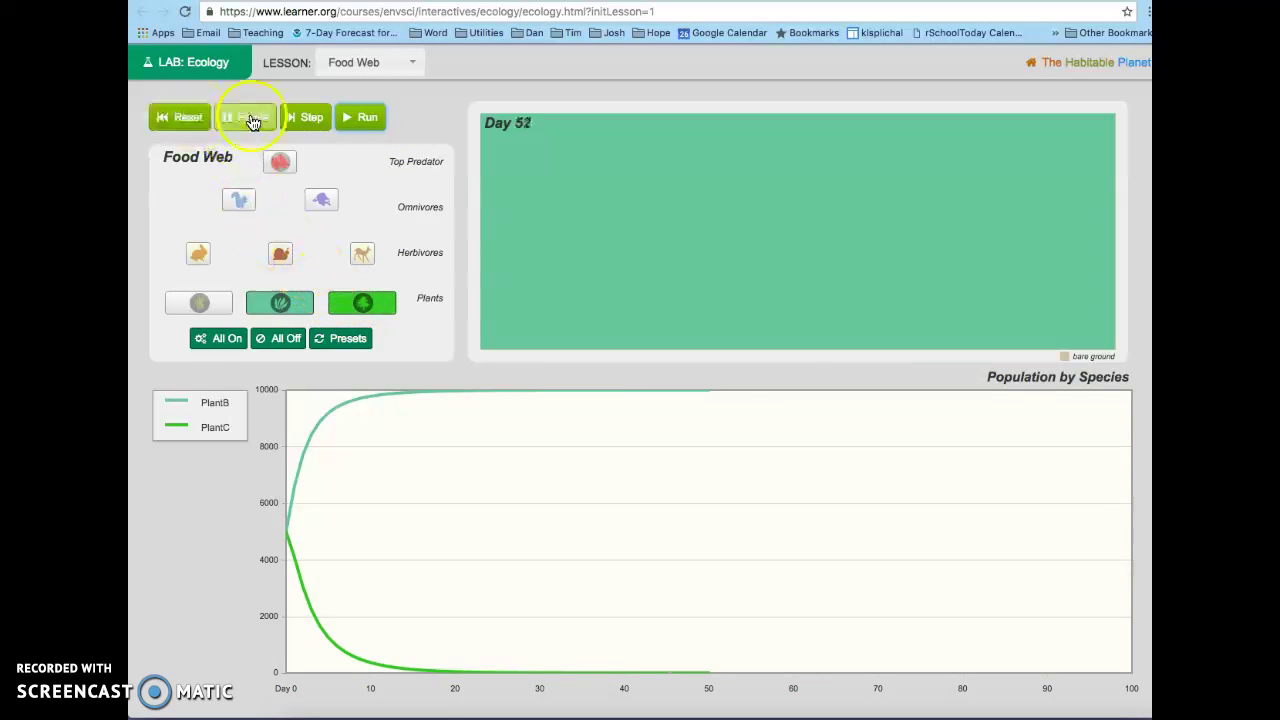
- Swap PlantB for PlantA and run PlantA against PlantC from Day 0
click(296, 305)
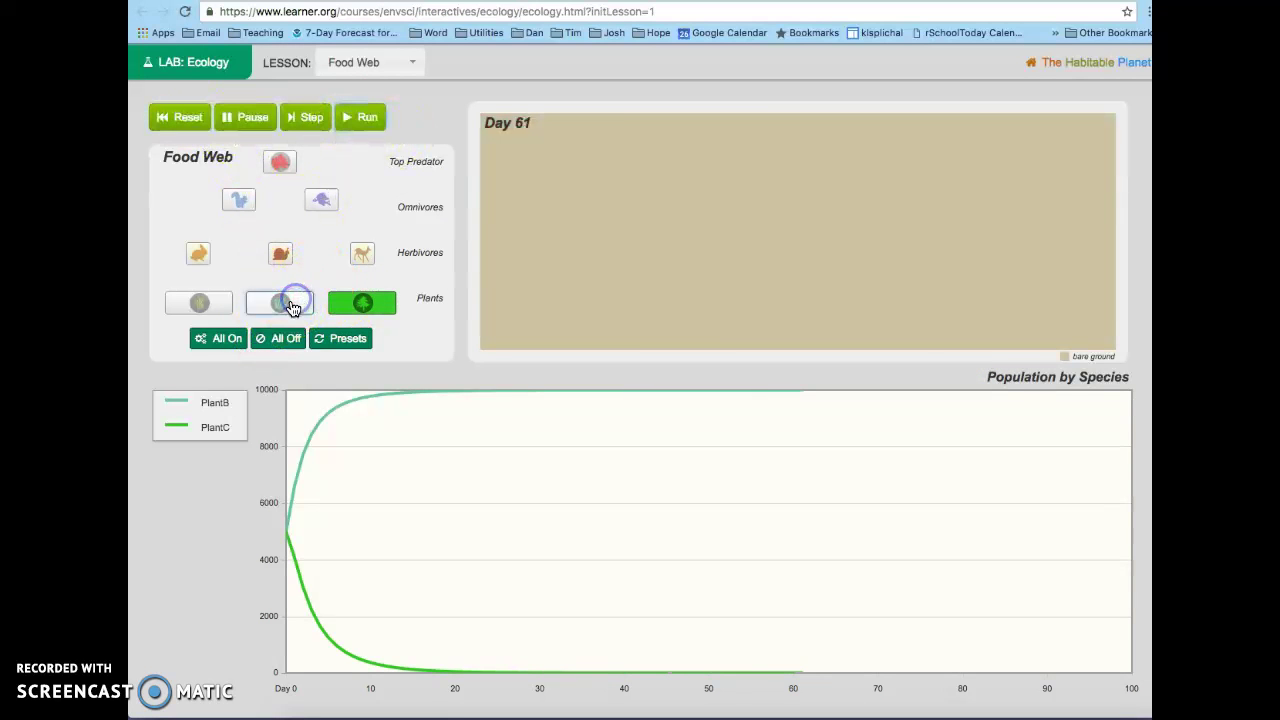
click(204, 304)
click(357, 117)
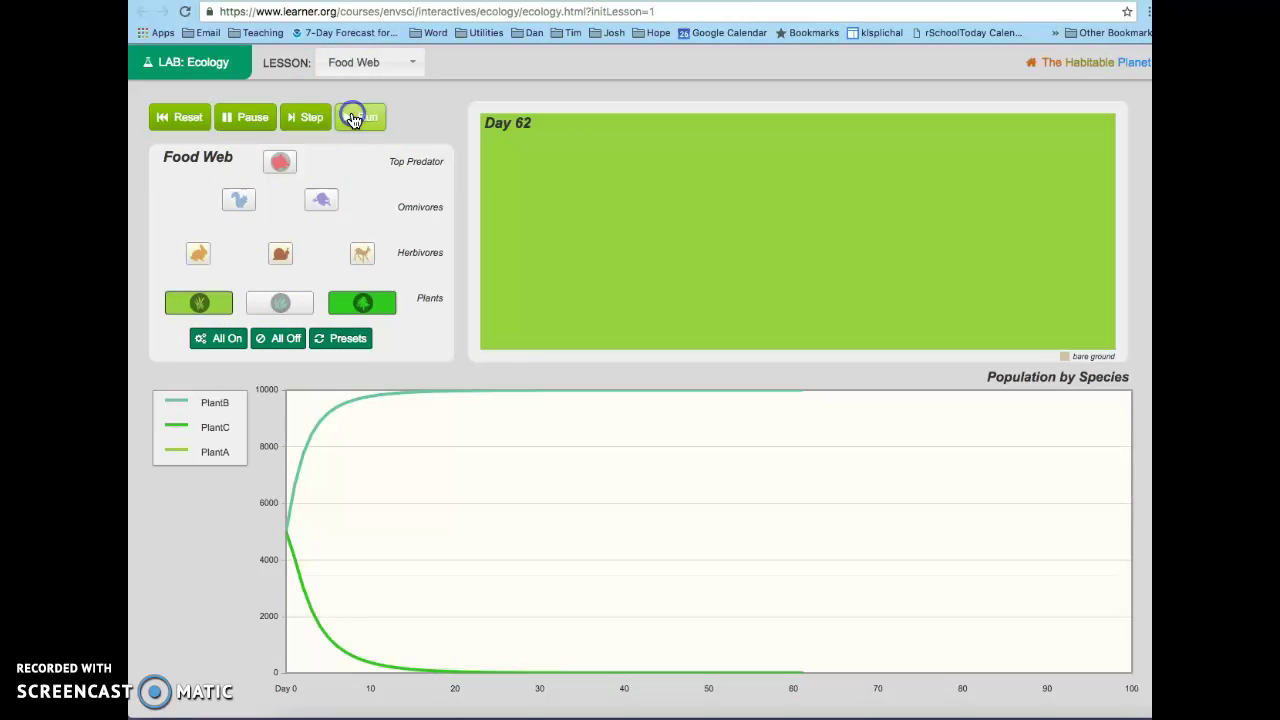
click(186, 117)
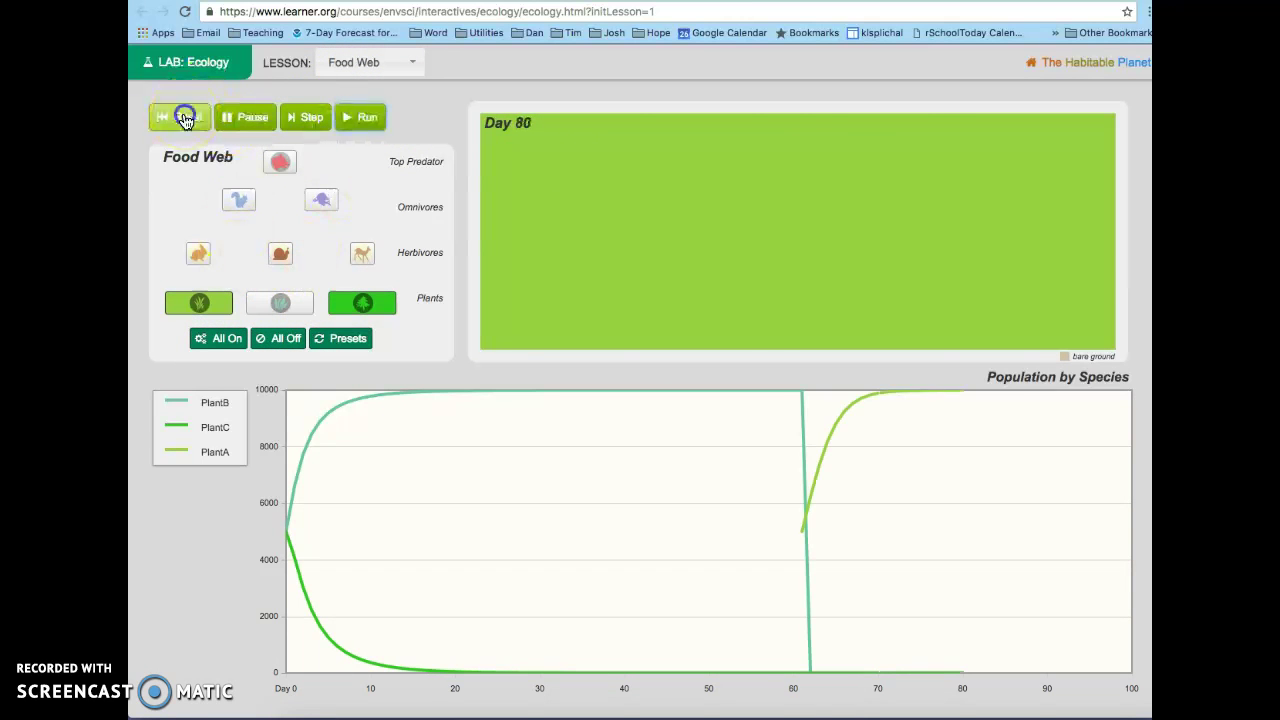
click(386, 119)
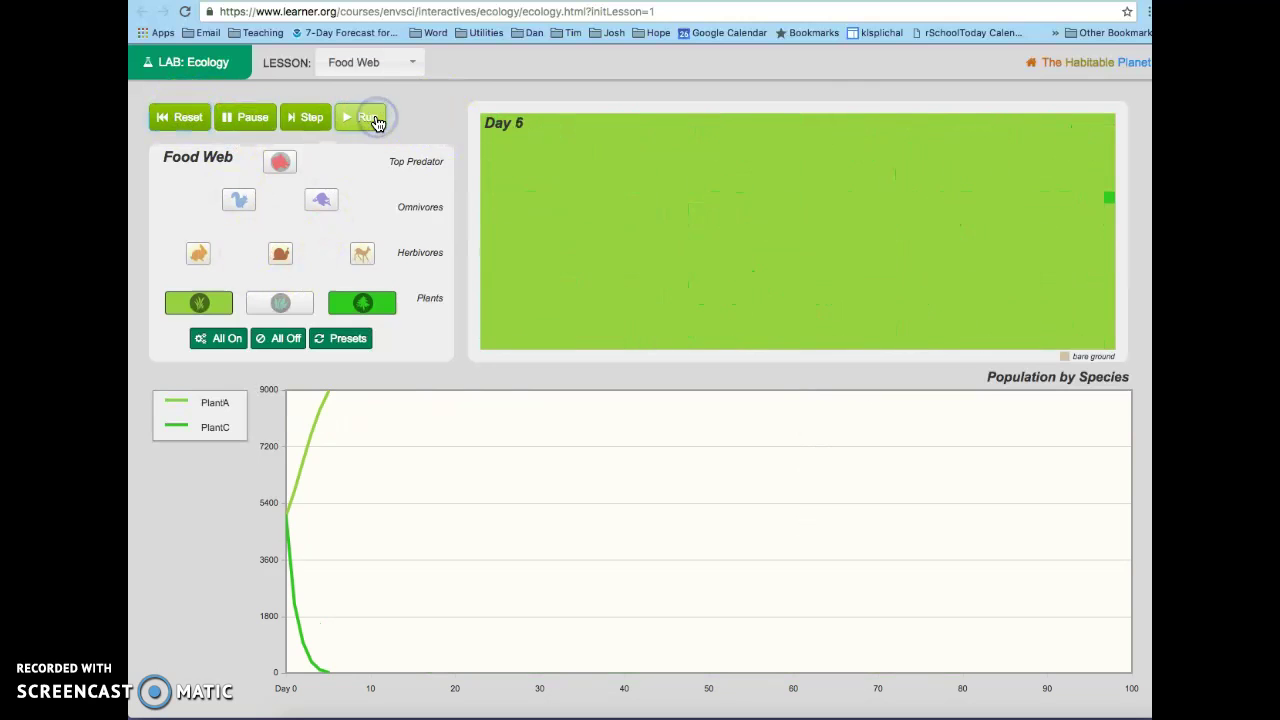
- Turn PlantA off and run PlantC alone from Day 0
click(200, 303)
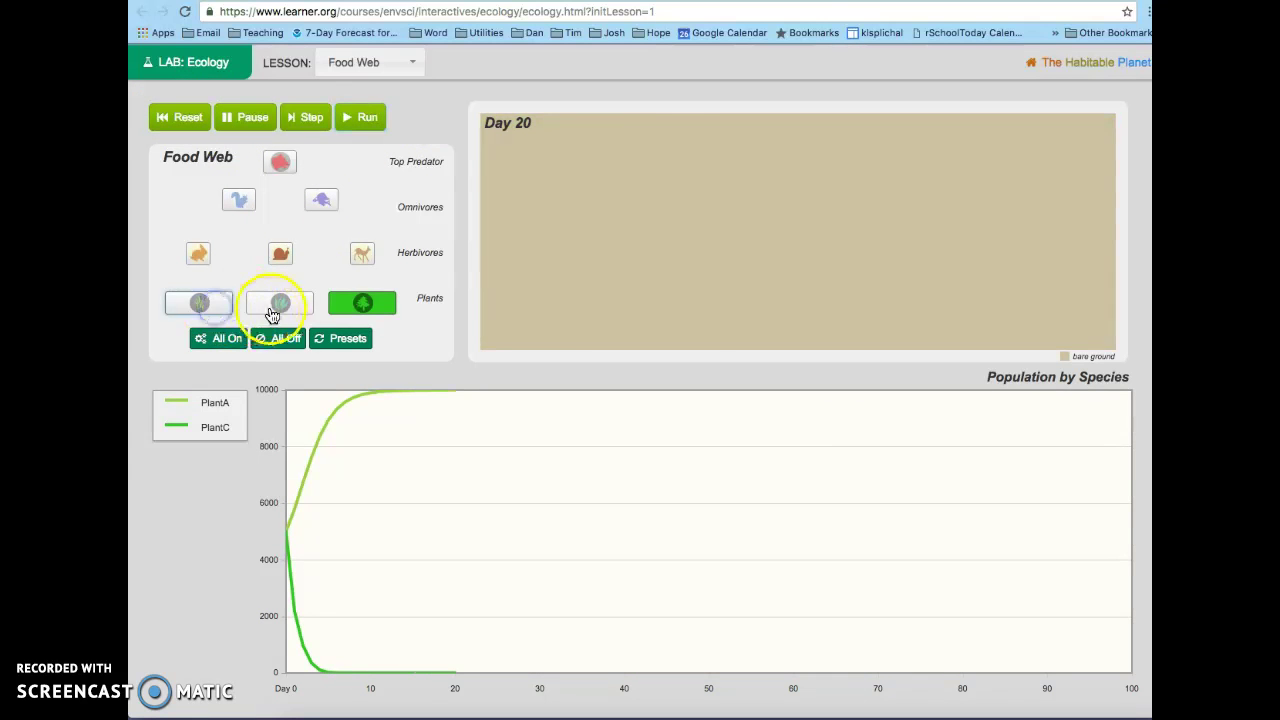
click(279, 304)
click(280, 303)
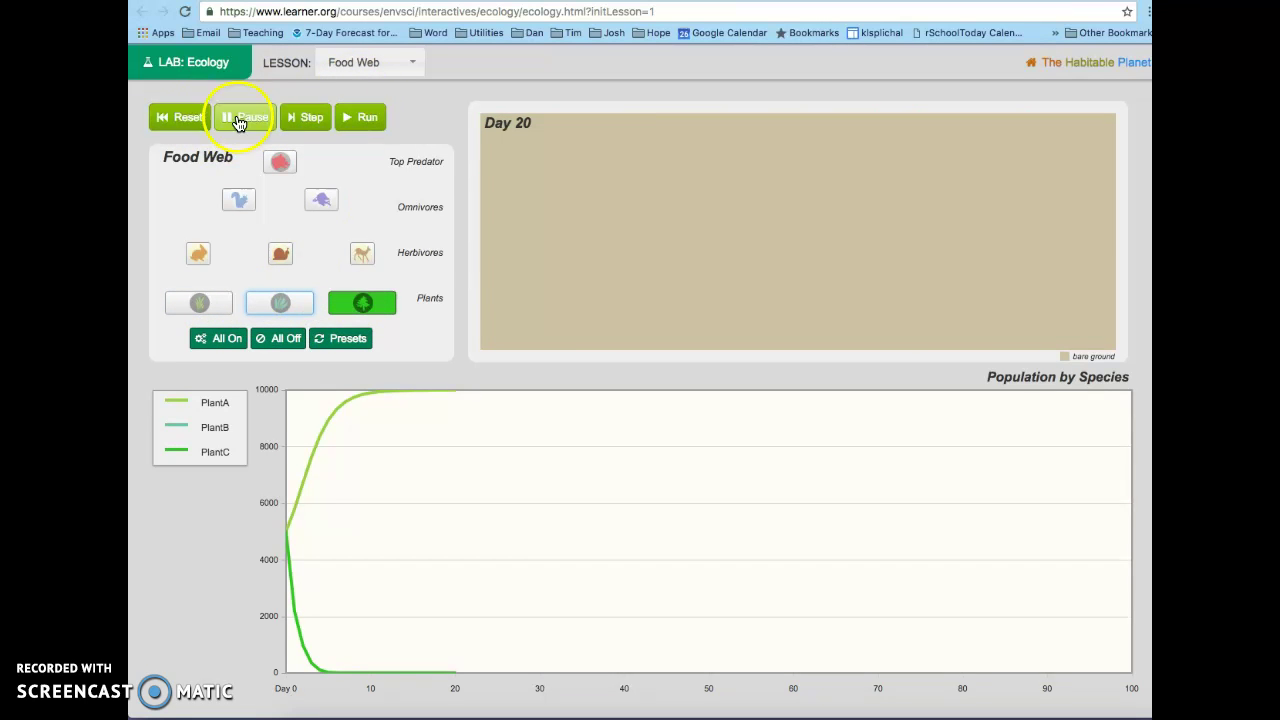
click(183, 117)
click(363, 120)
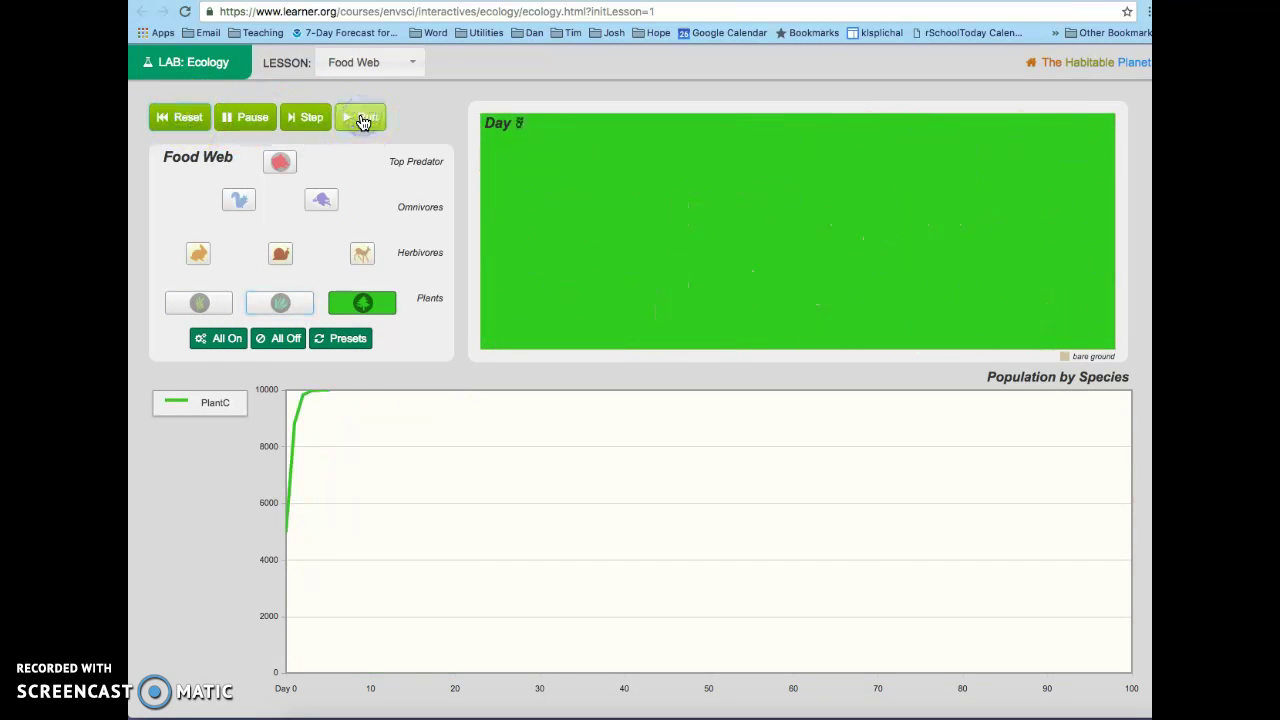
- Reset to Day 0 and add PlantB and PlantA alongside PlantC
click(188, 118)
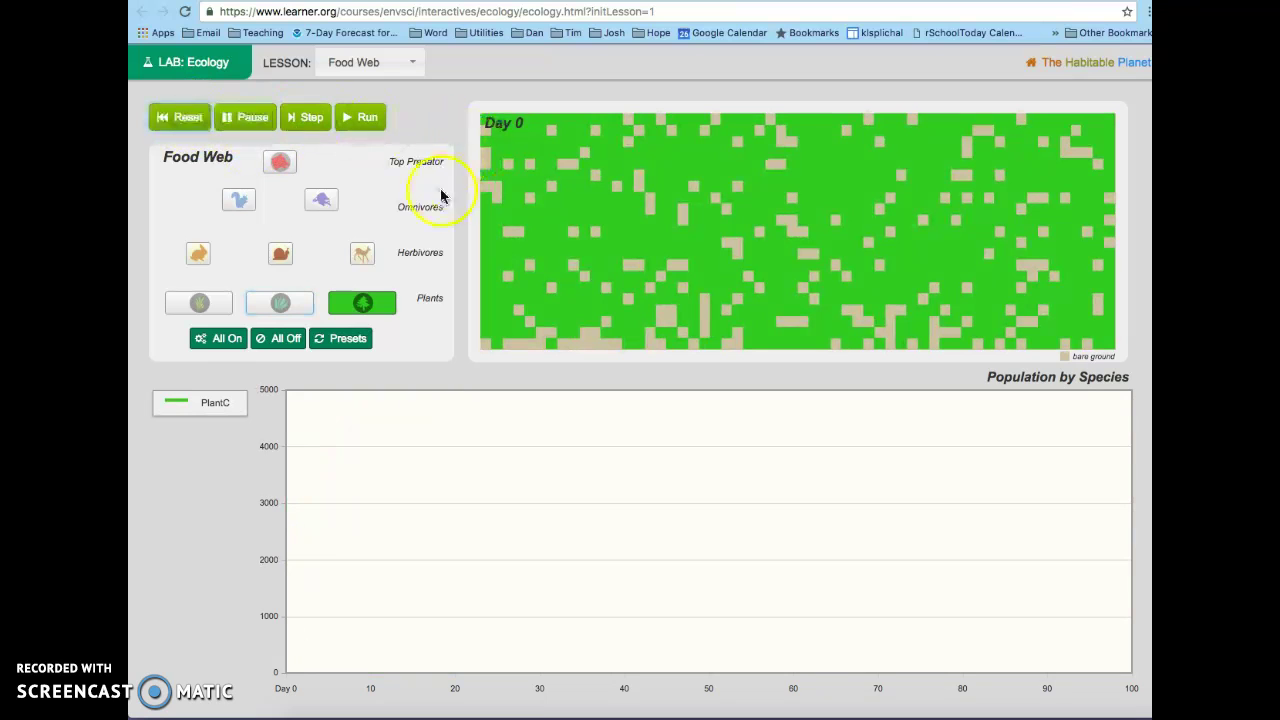
click(280, 302)
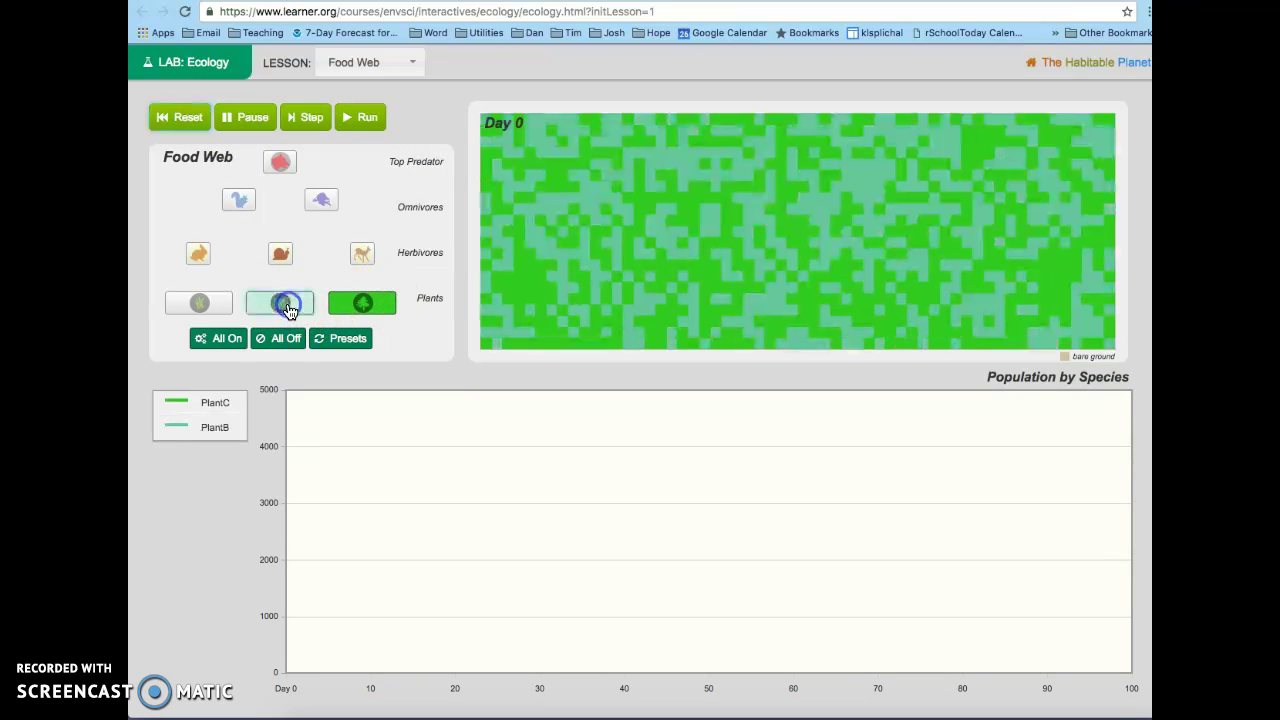
click(210, 302)
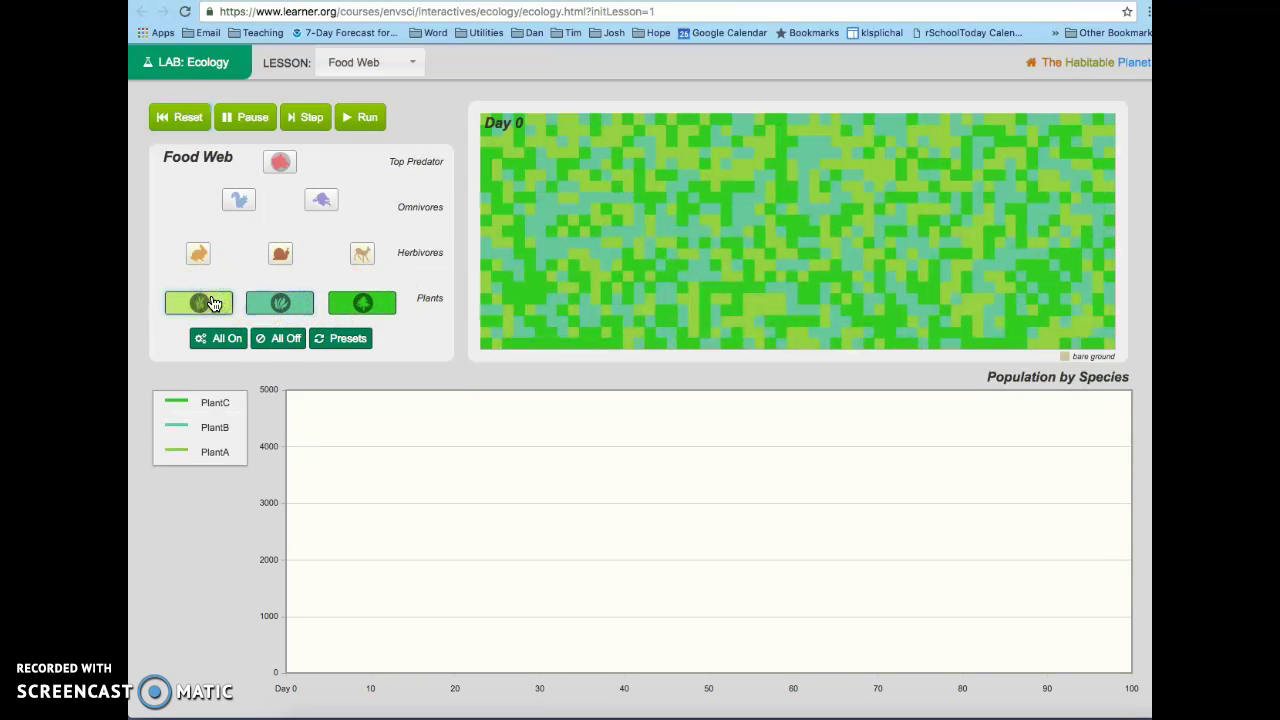
click(529, 236)
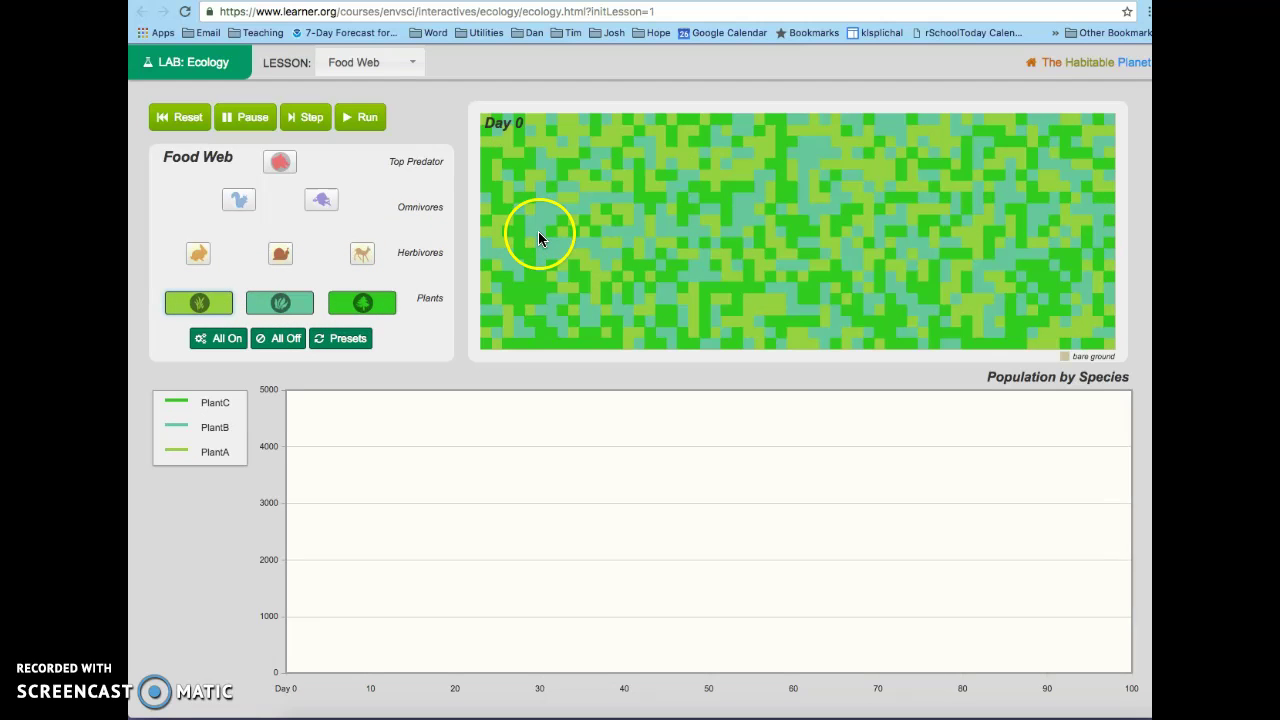
- Make the HerbivoreA rabbits eat PlantA and run the simulation to Day 100
click(201, 256)
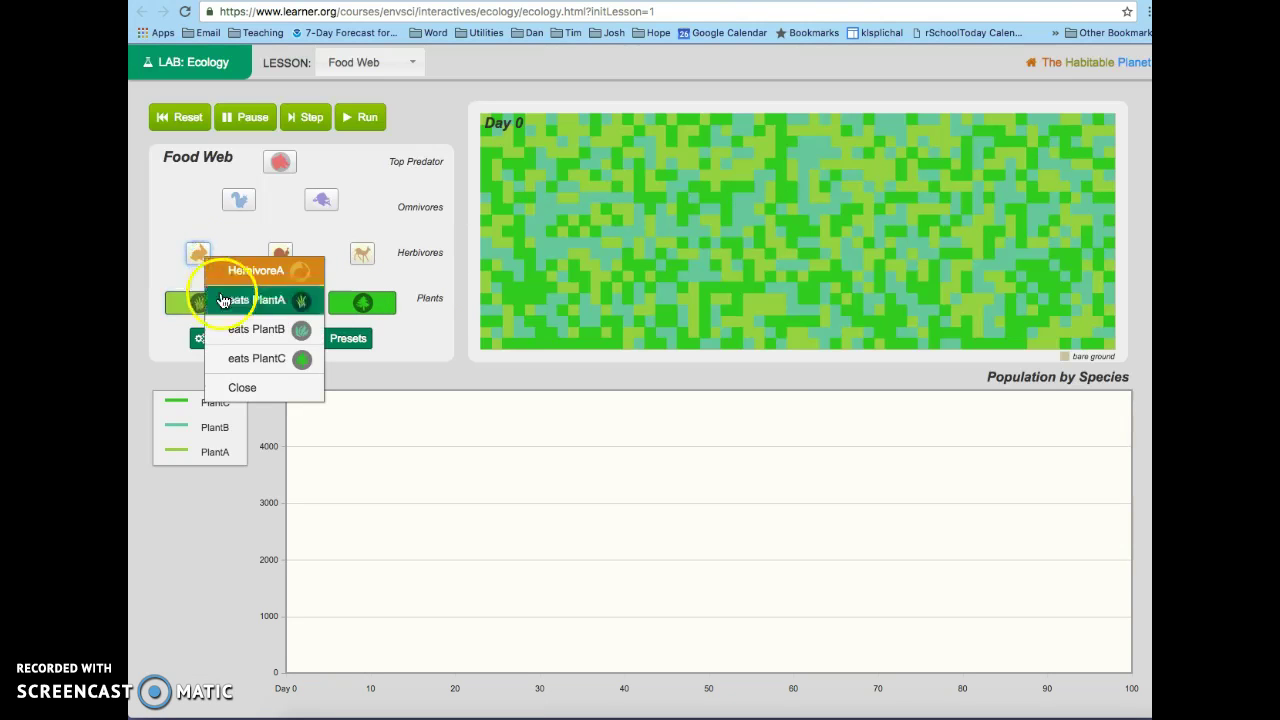
click(228, 300)
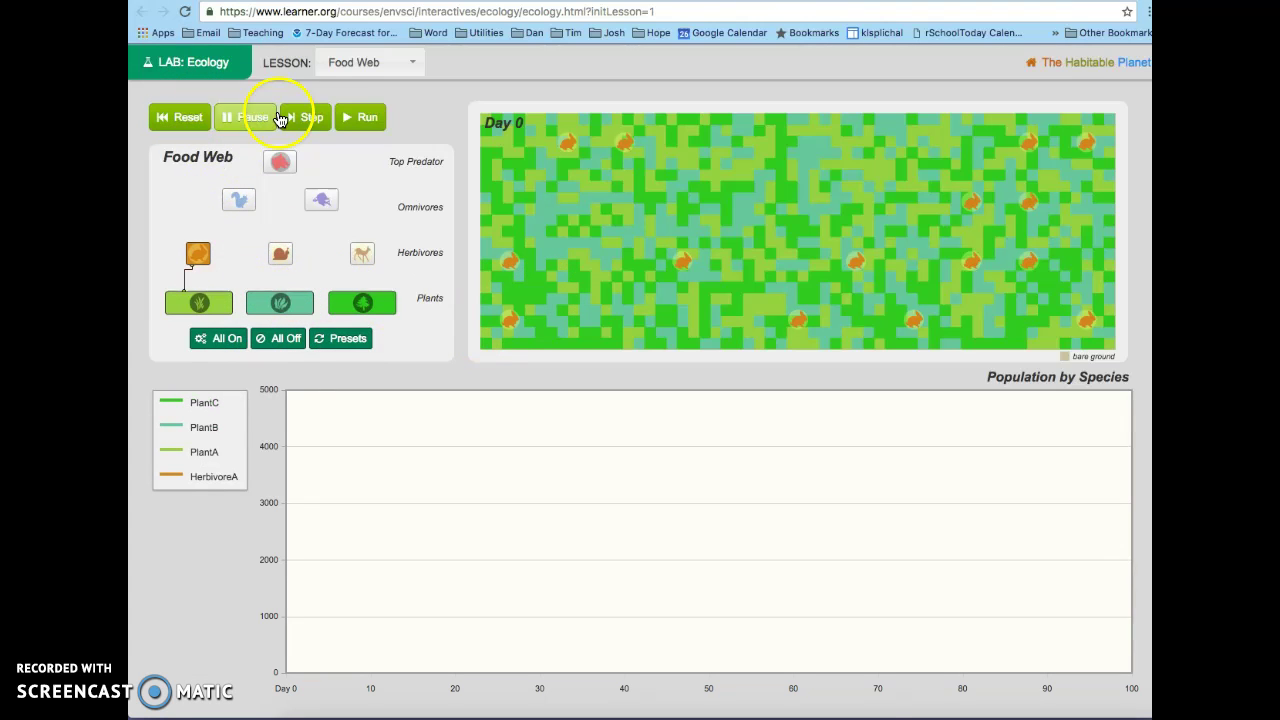
click(363, 118)
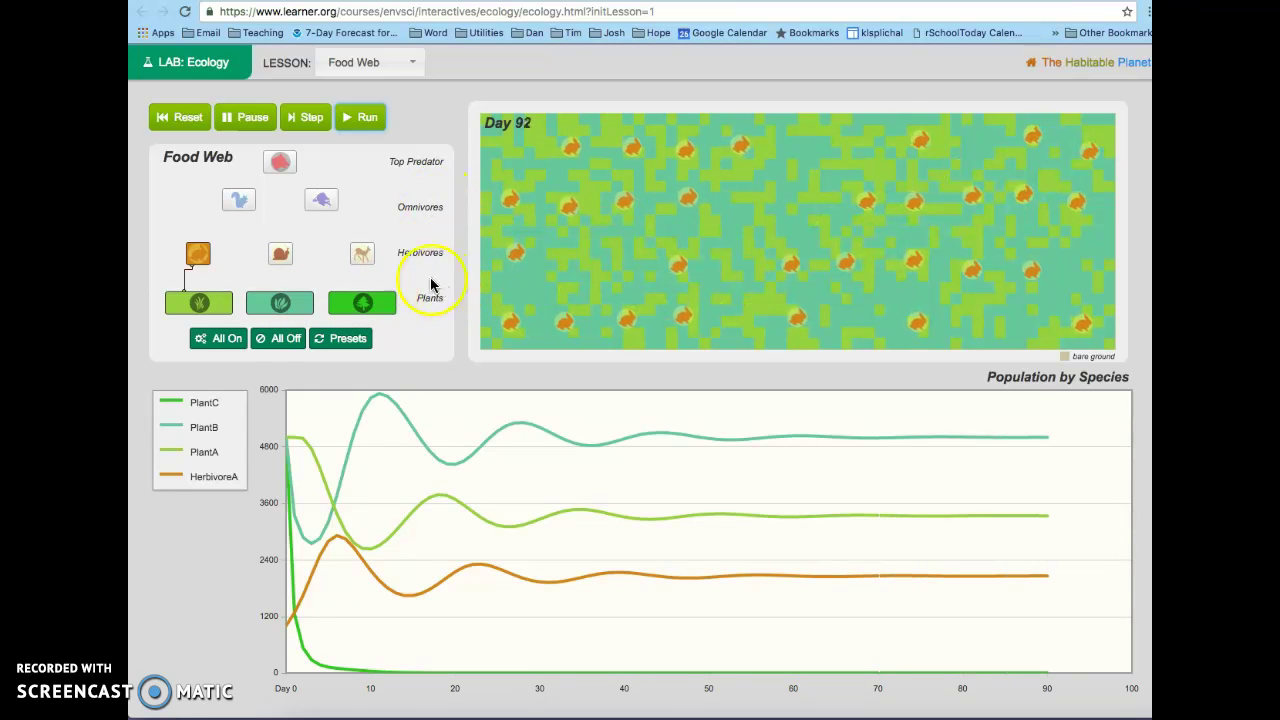
- Add the HerbivoreC deer eating PlantA and run the simulation from Day 0
click(363, 255)
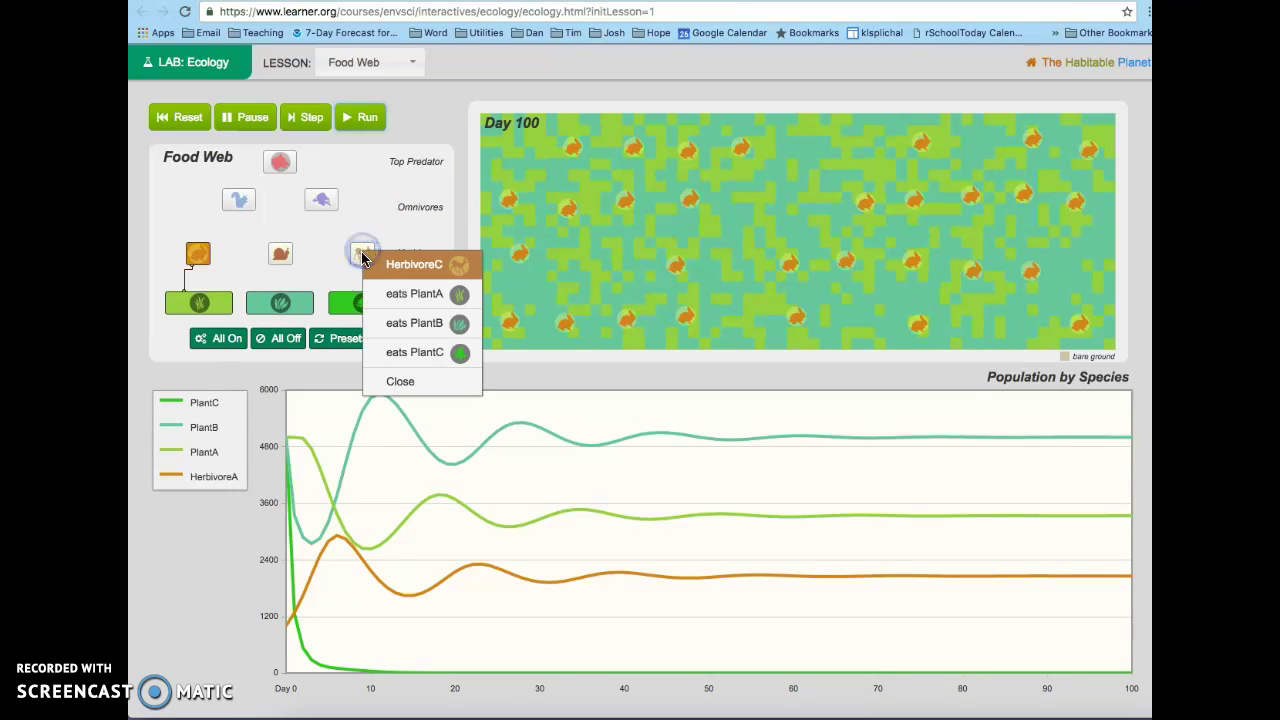
click(410, 298)
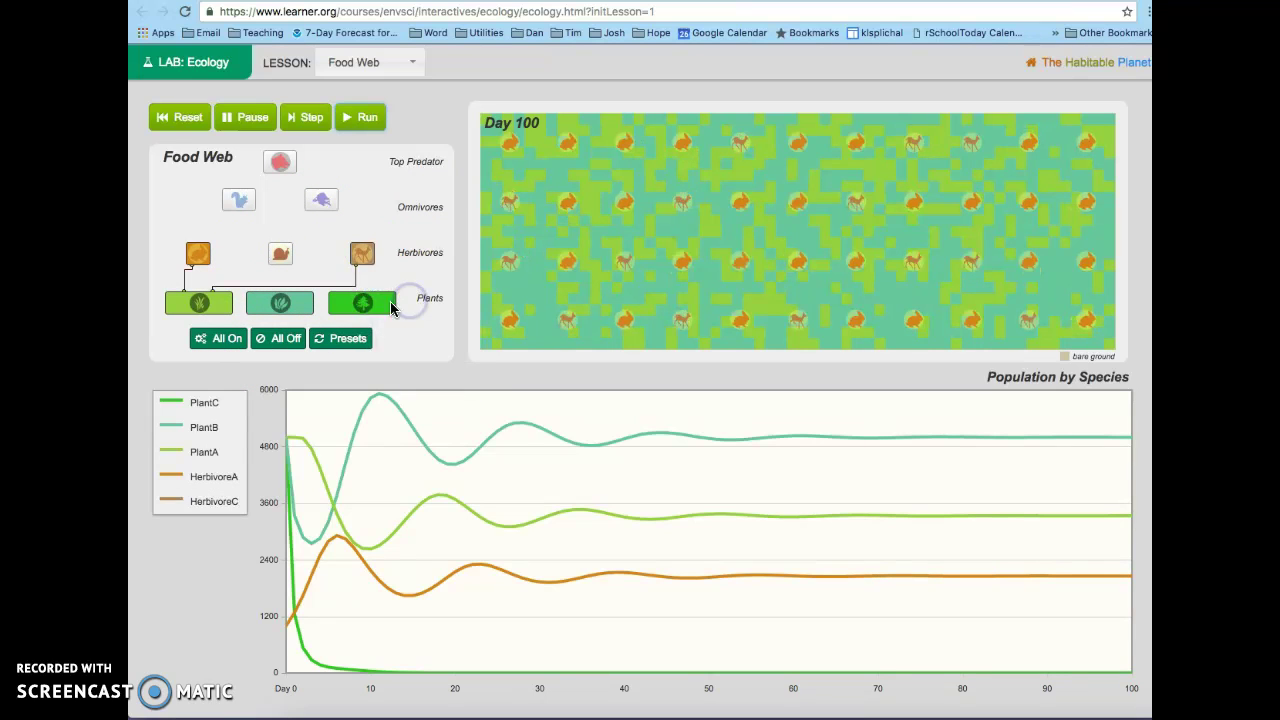
click(168, 119)
click(366, 119)
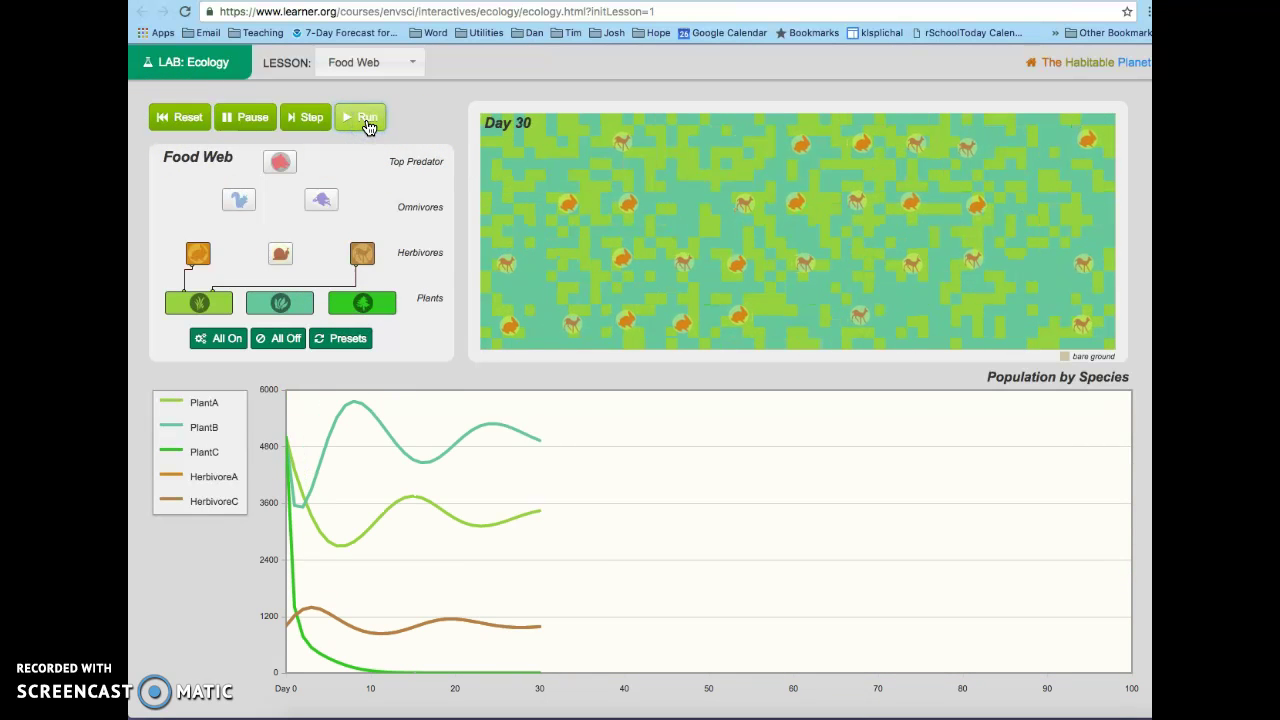
- Let the deer also eat PlantB mid-run and continue to Day 100
click(360, 255)
click(390, 338)
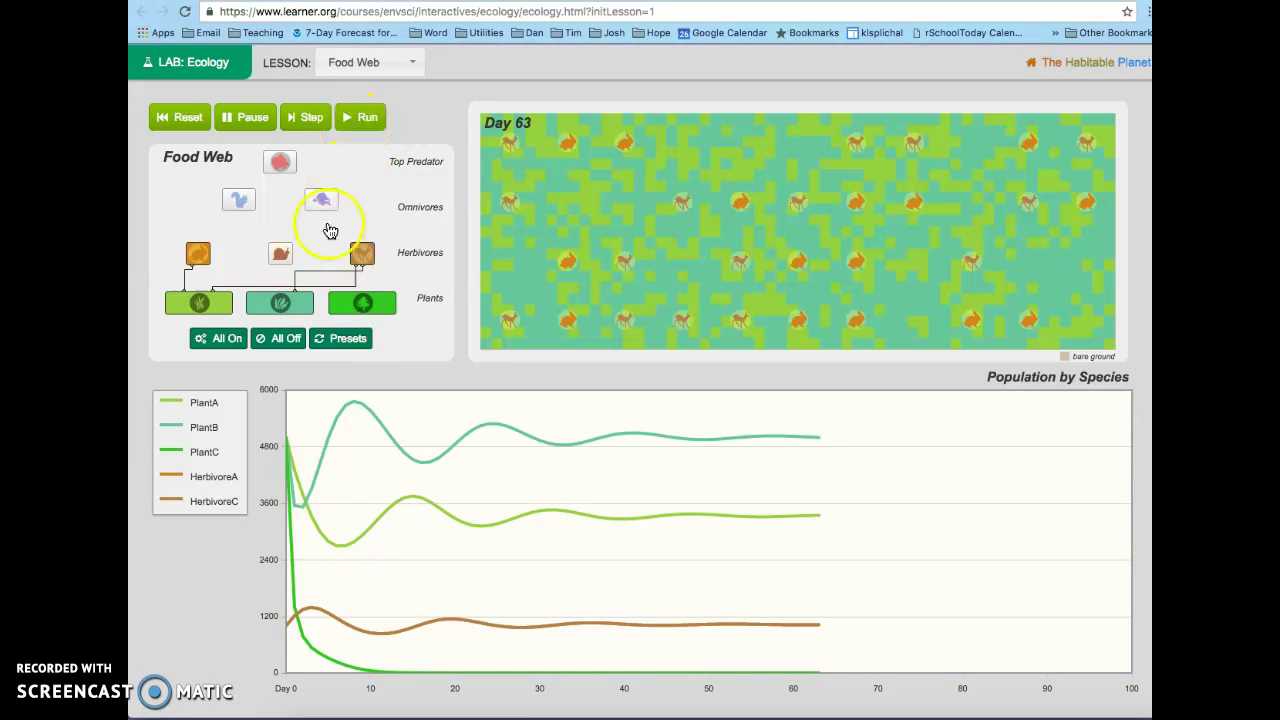
click(350, 116)
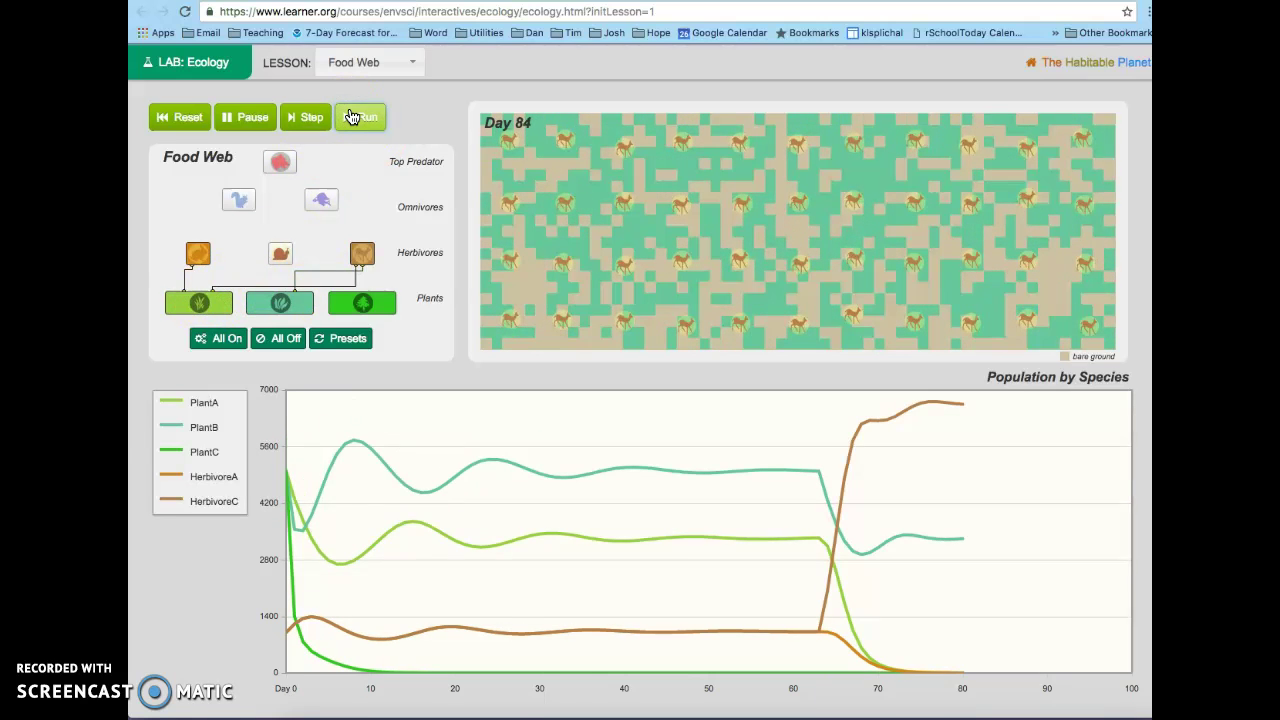
click(200, 303)
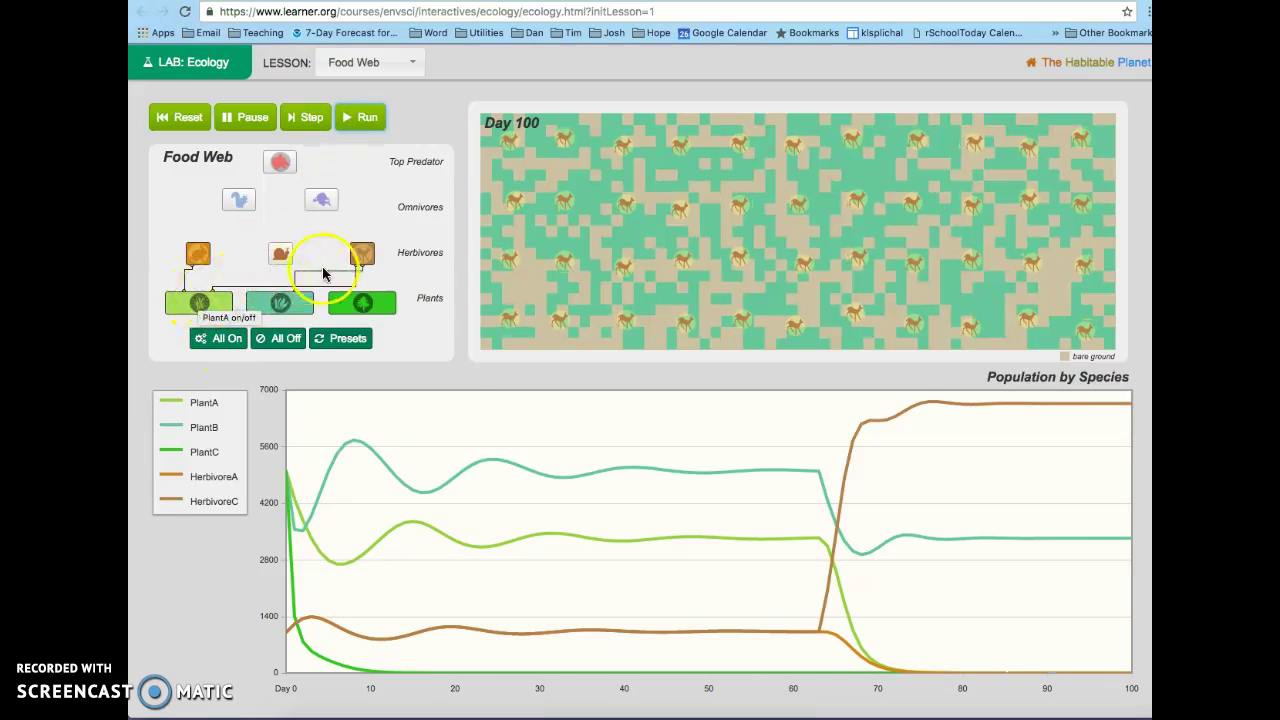
- Remove PlantA from the deer's diet, leaving only PlantB, and rerun from Day 0
click(360, 256)
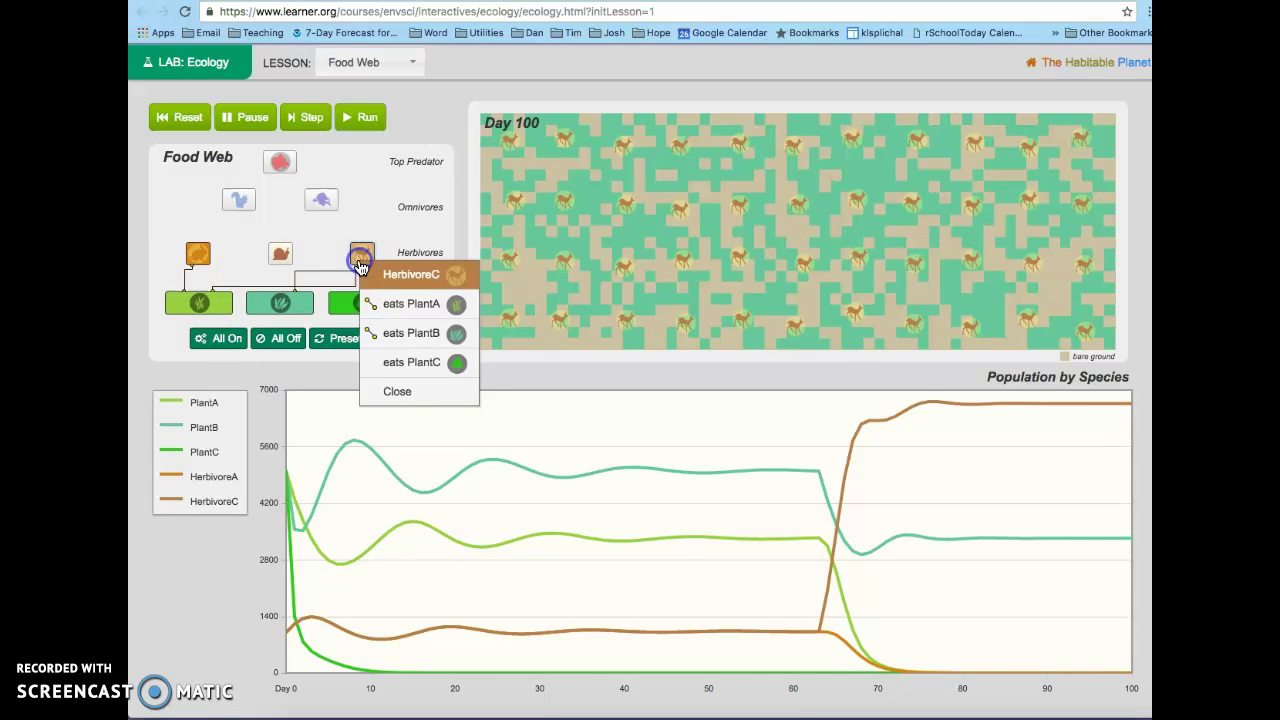
click(388, 306)
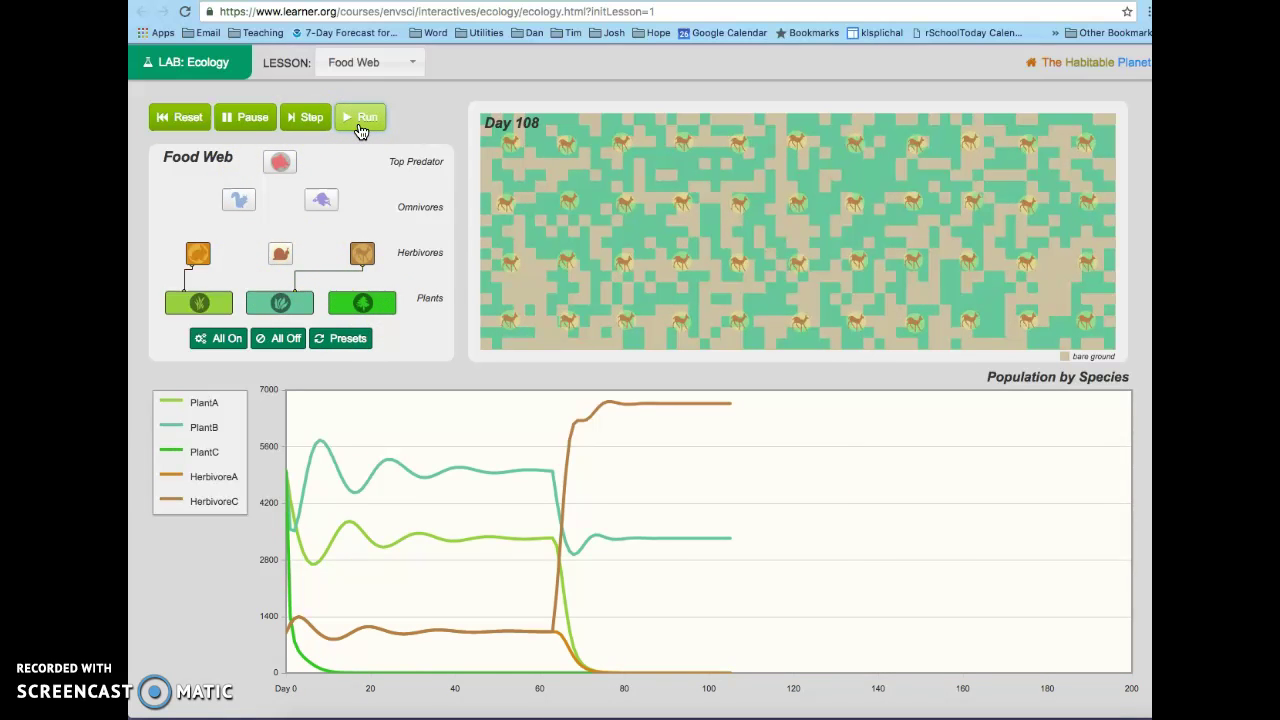
click(172, 117)
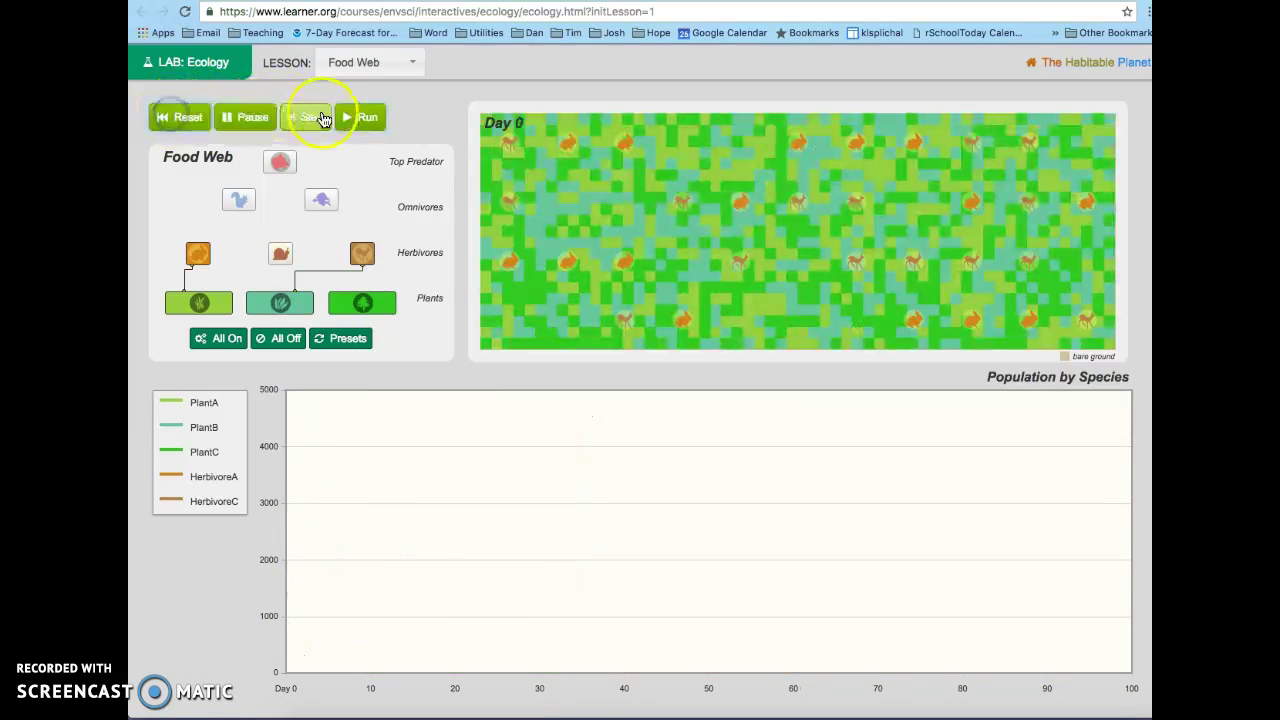
click(362, 119)
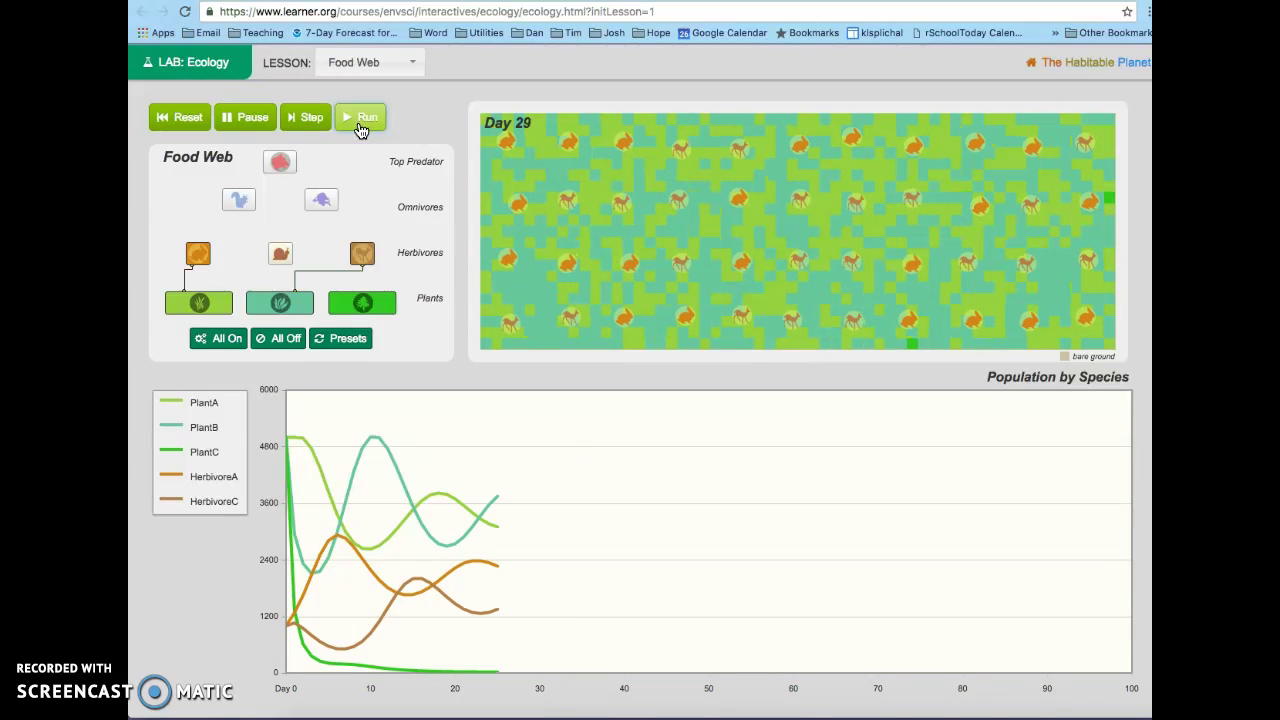
click(306, 195)
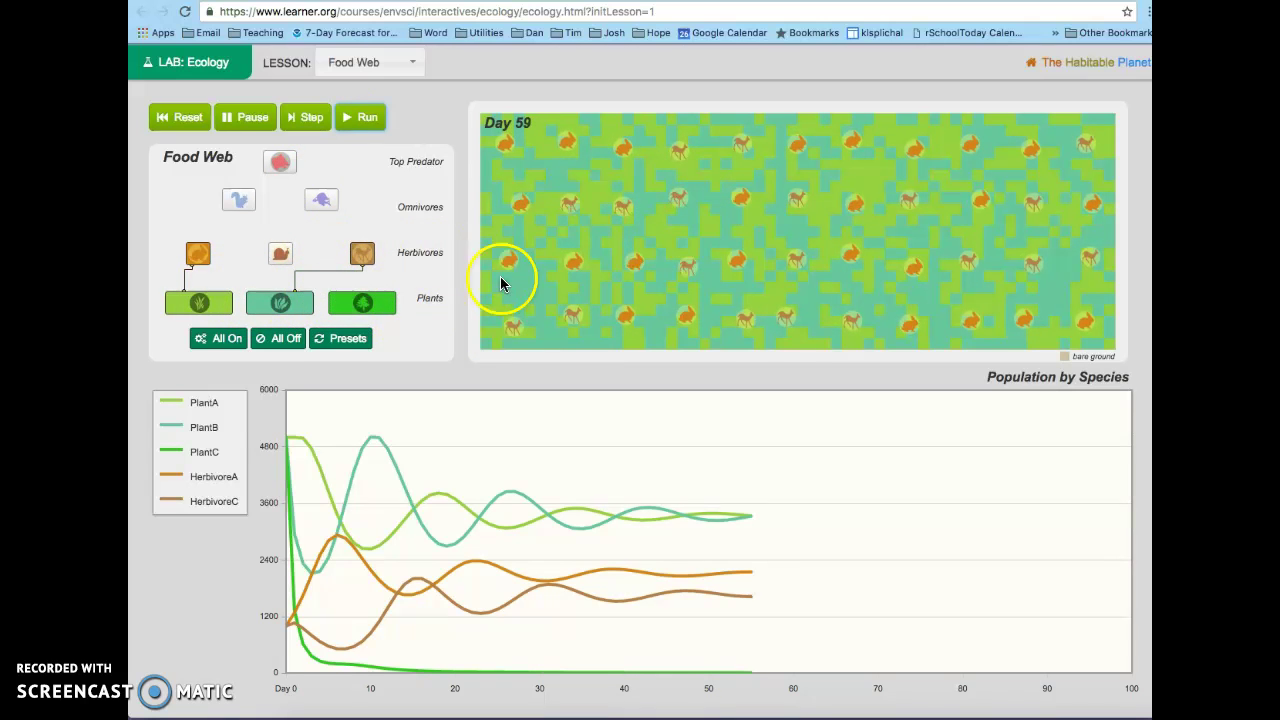
click(372, 306)
click(278, 248)
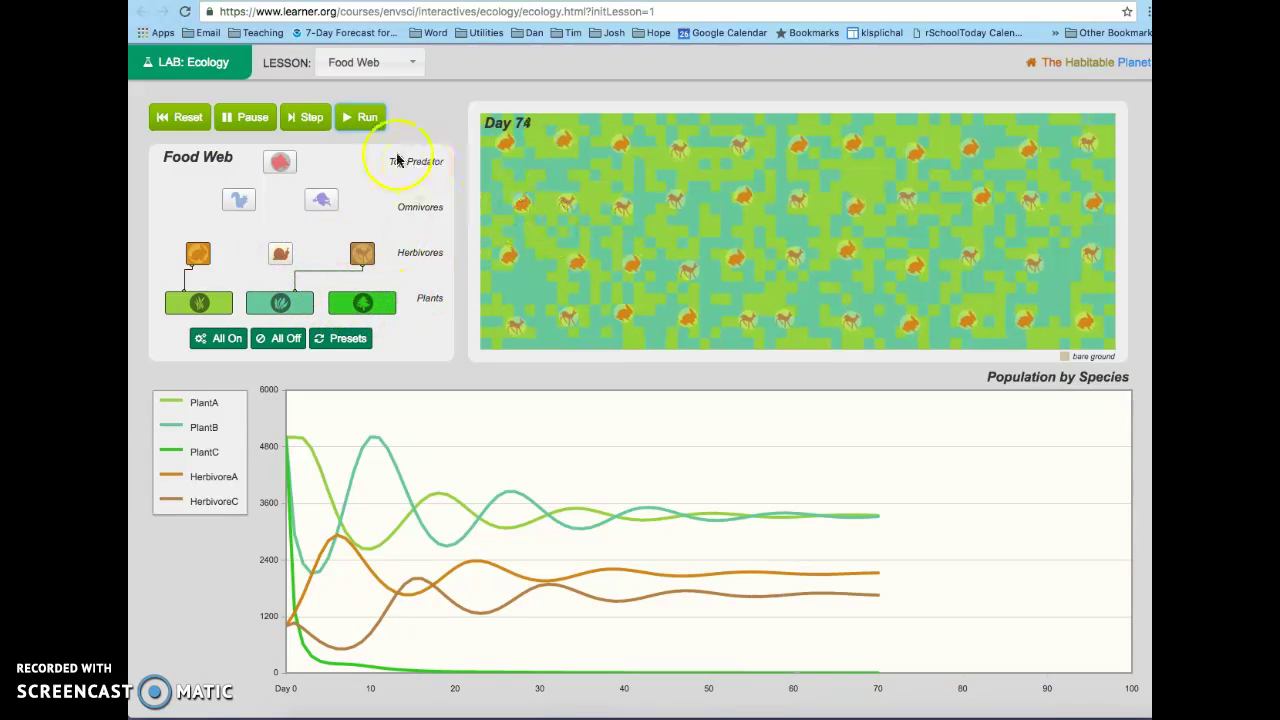
- Set the Top Predator to eat HerbivoreA and run the simulation to Day 100
click(278, 165)
click(293, 210)
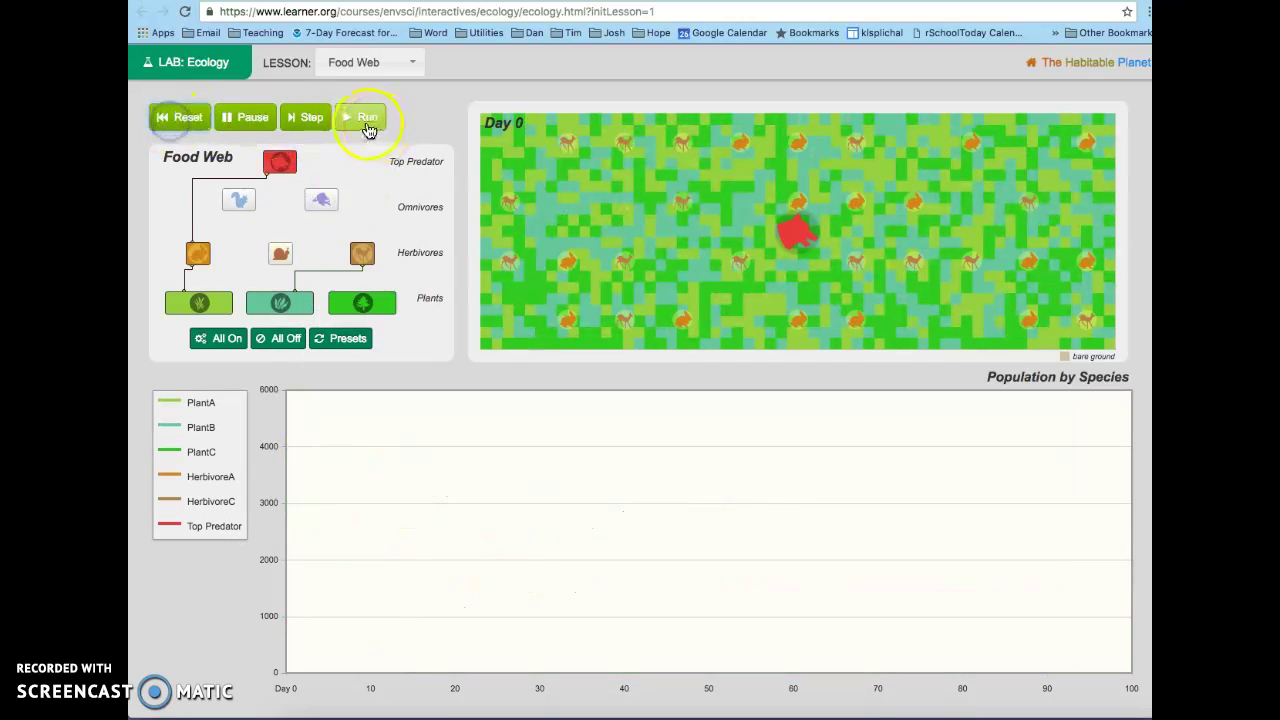
click(366, 118)
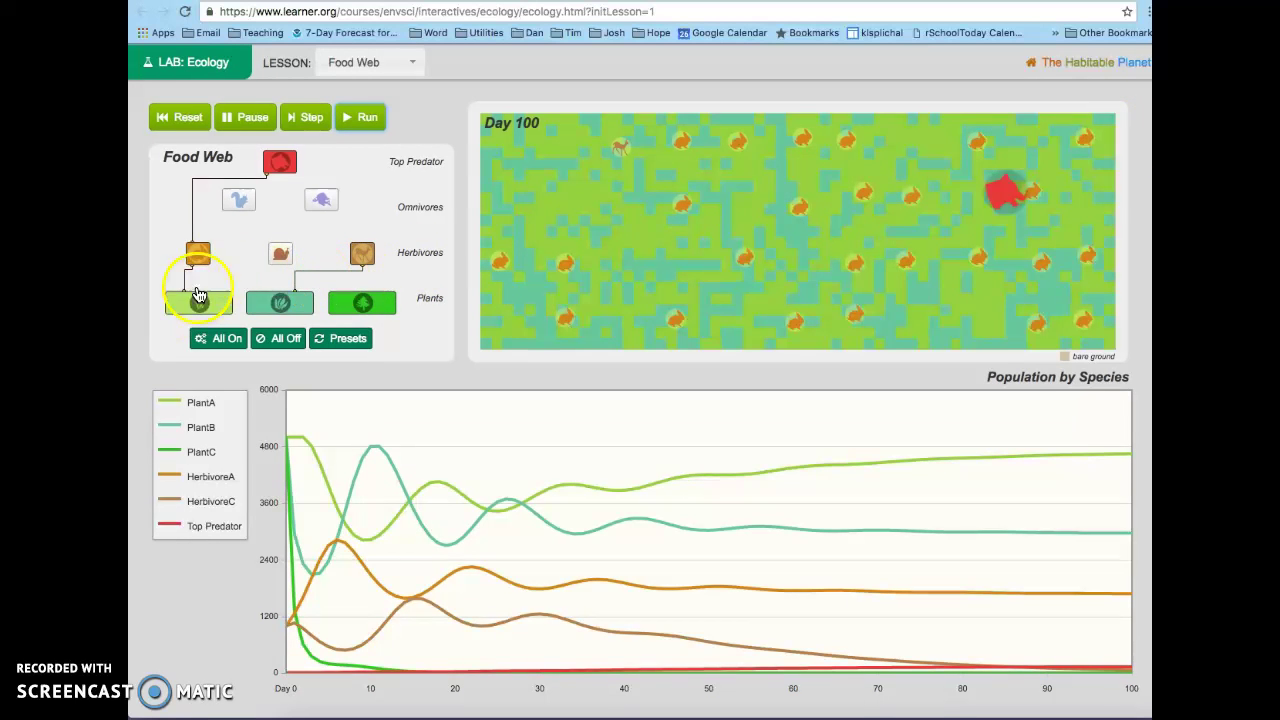
- Untick 'eats PlantB' for HerbivoreC and rerun from Day 0 with rabbits and predator only
click(362, 257)
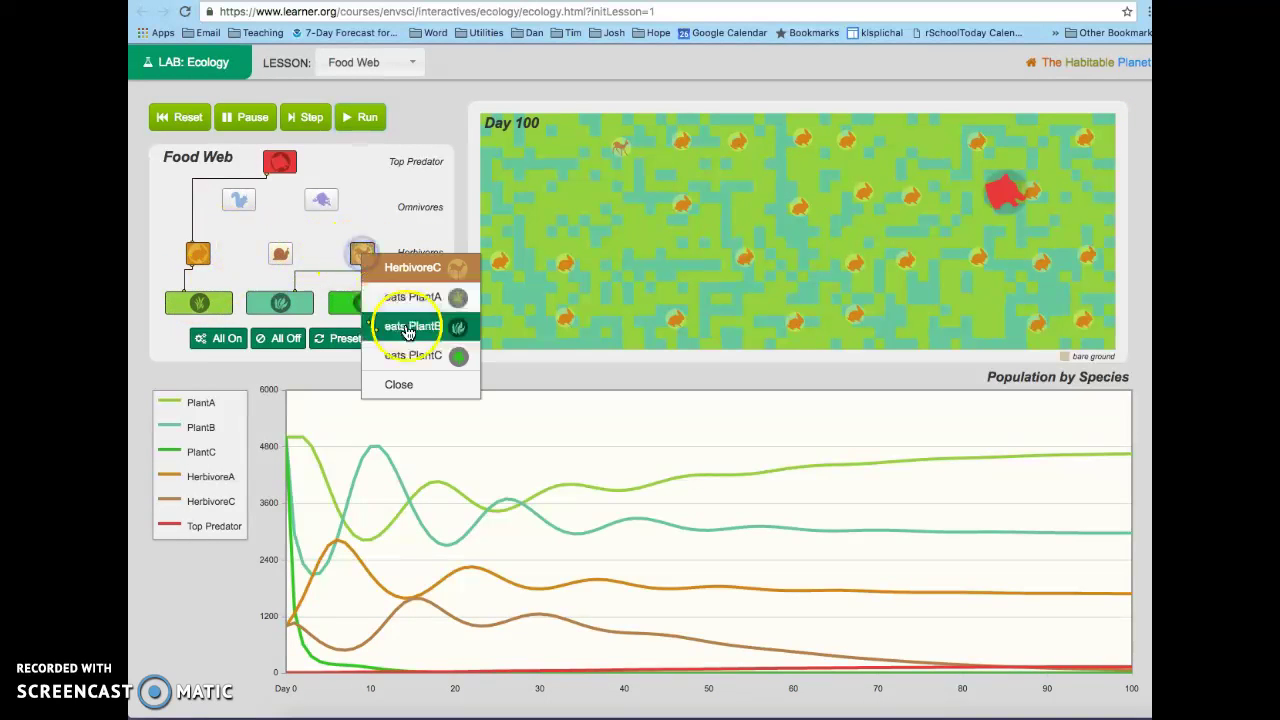
click(405, 338)
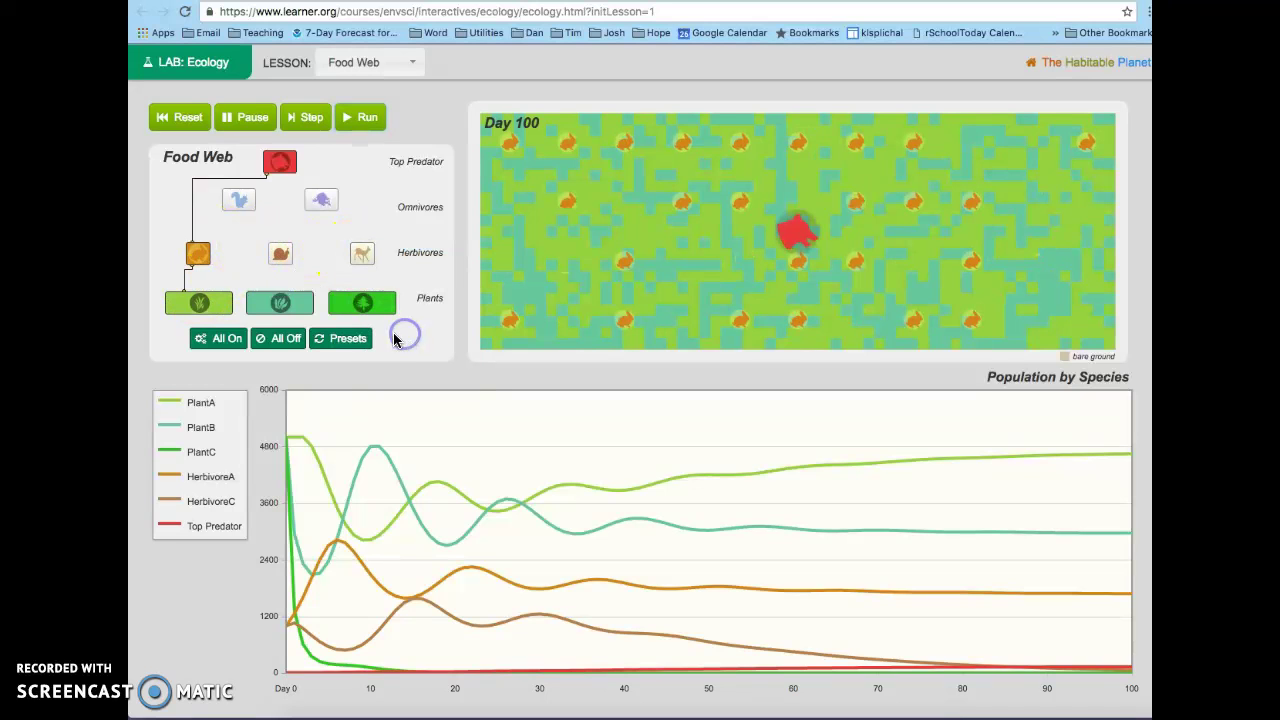
click(195, 118)
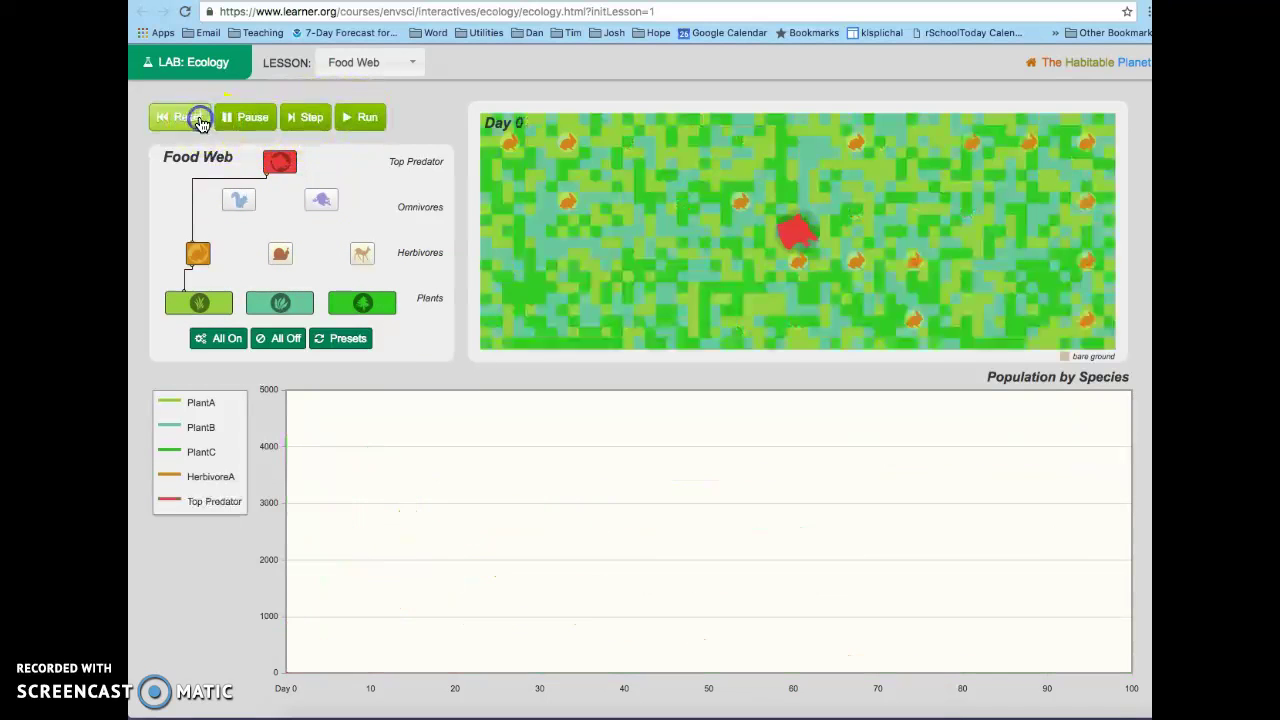
click(366, 119)
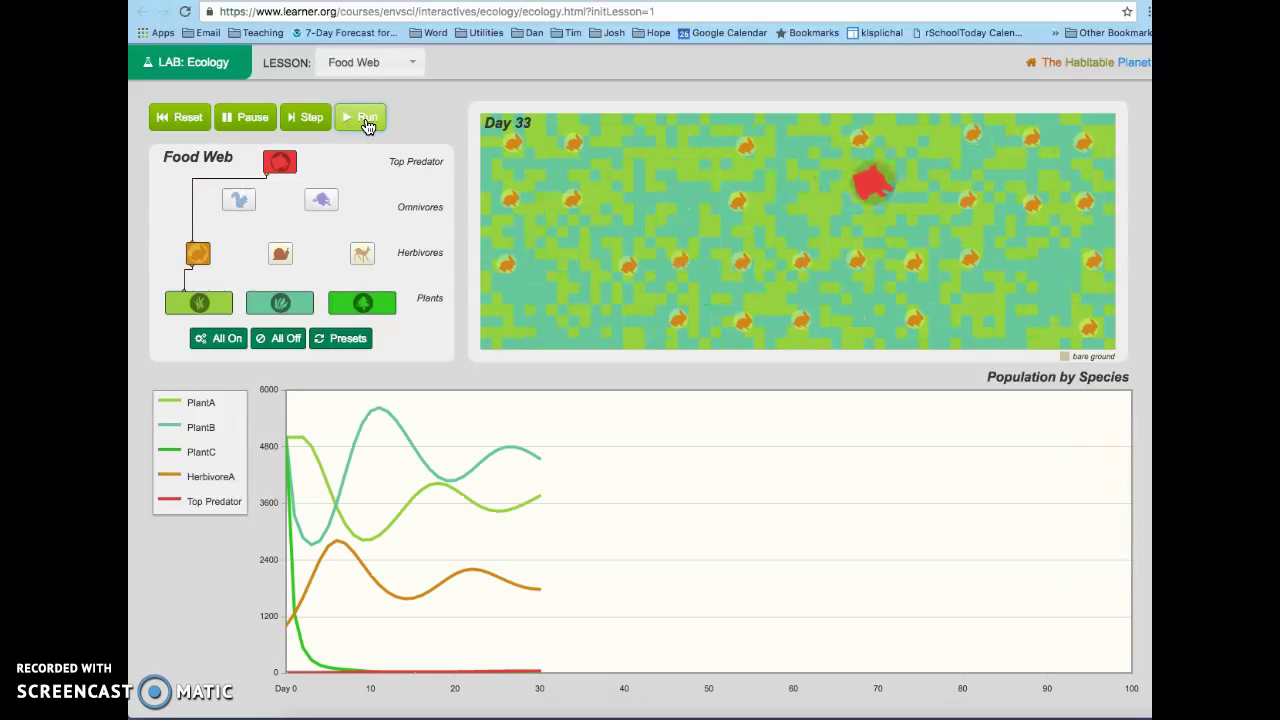
click(304, 130)
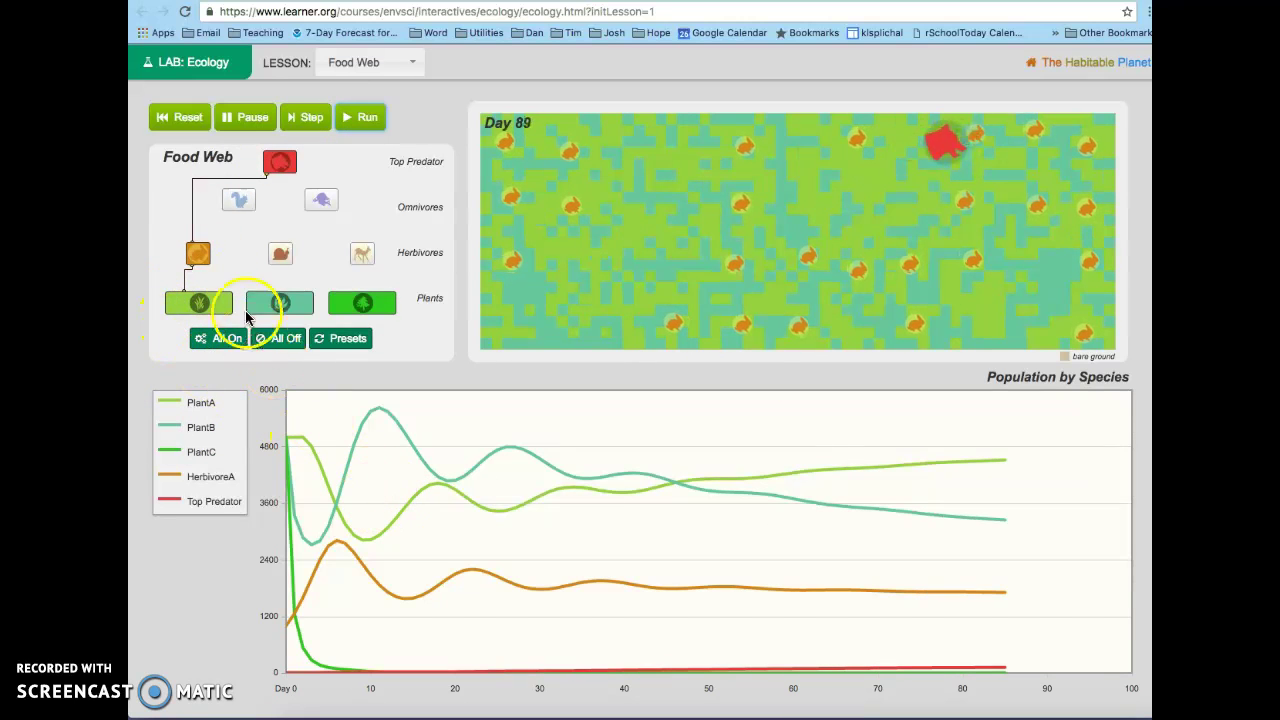
- Make OmnivoreA squirrels eat PlantA and rerun the simulation from Day 0
click(240, 202)
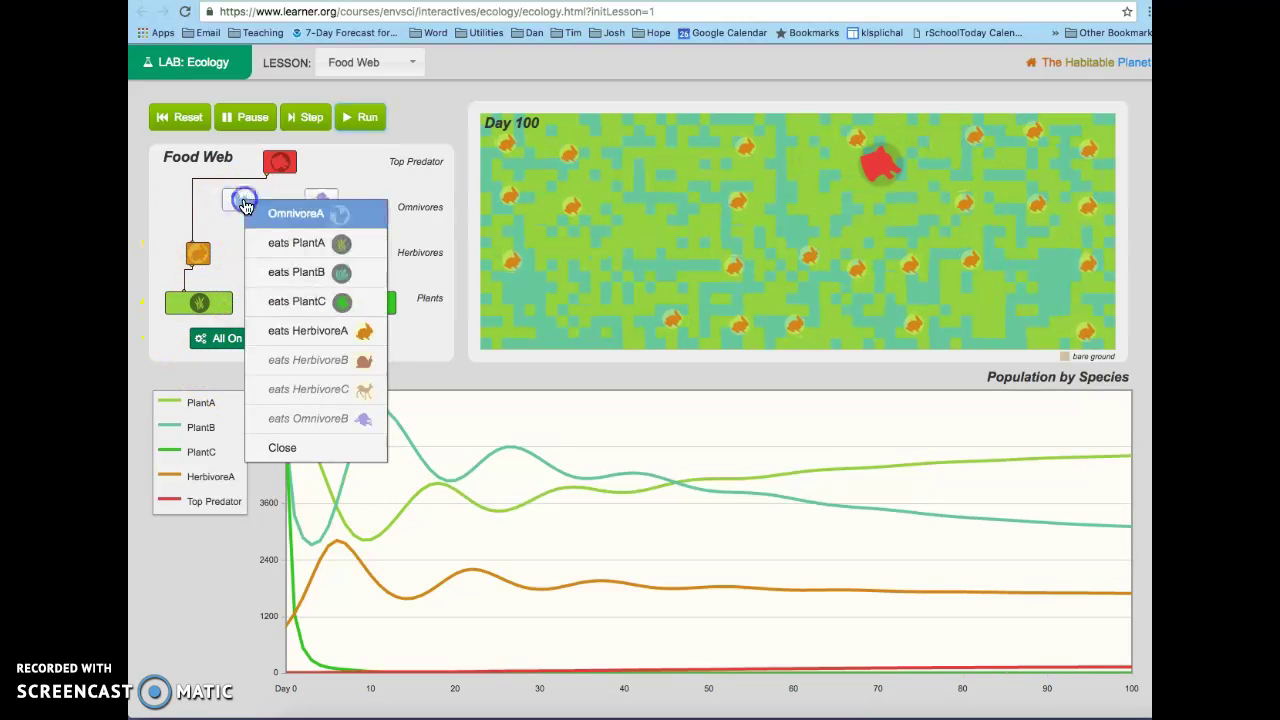
click(265, 250)
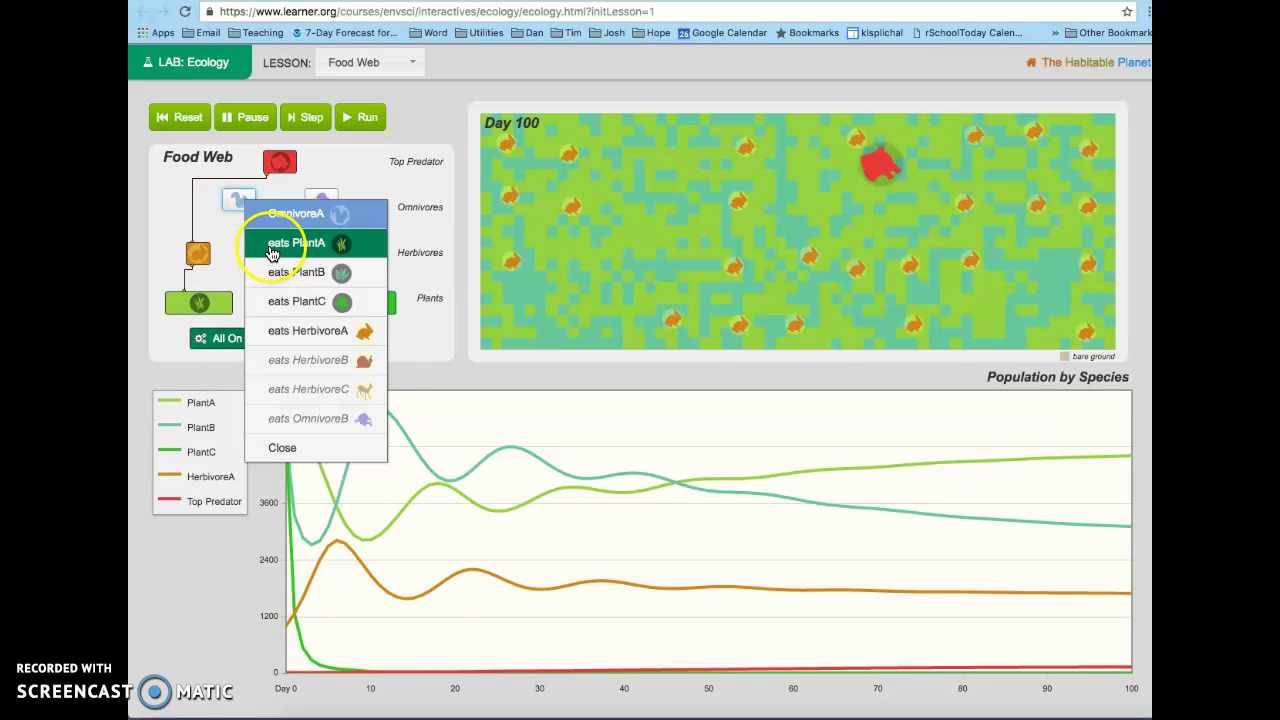
click(271, 252)
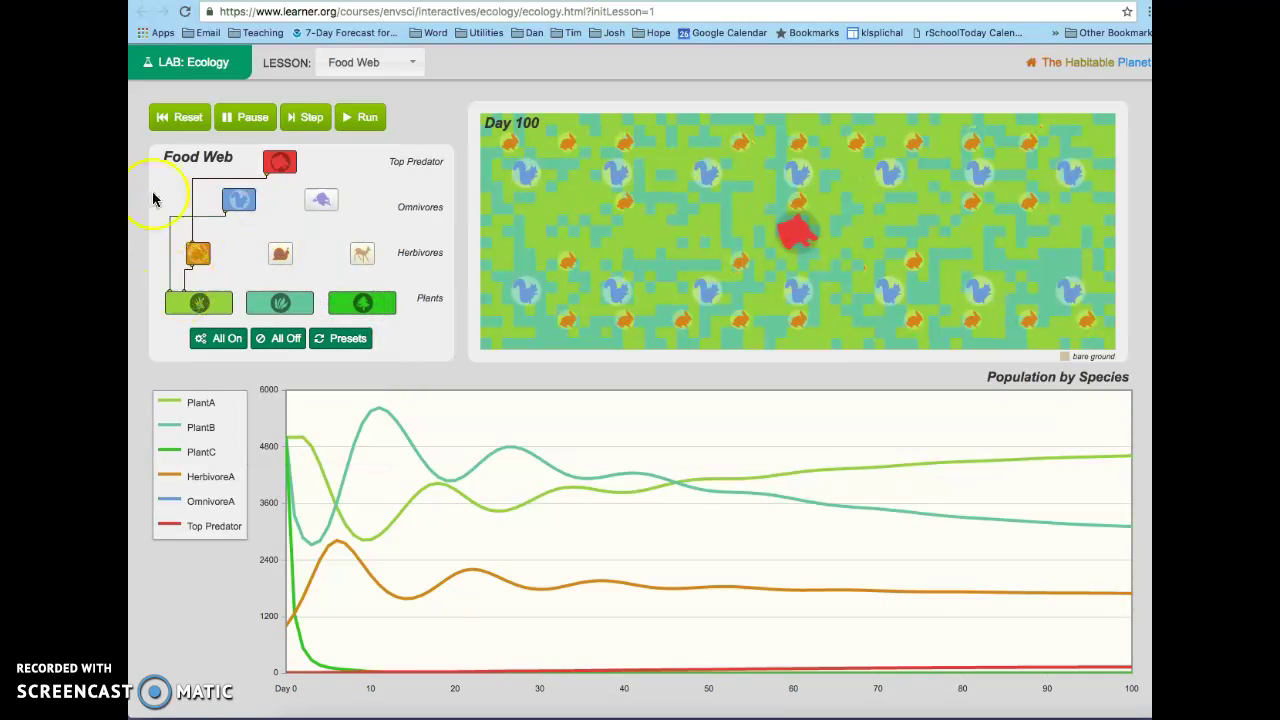
click(366, 119)
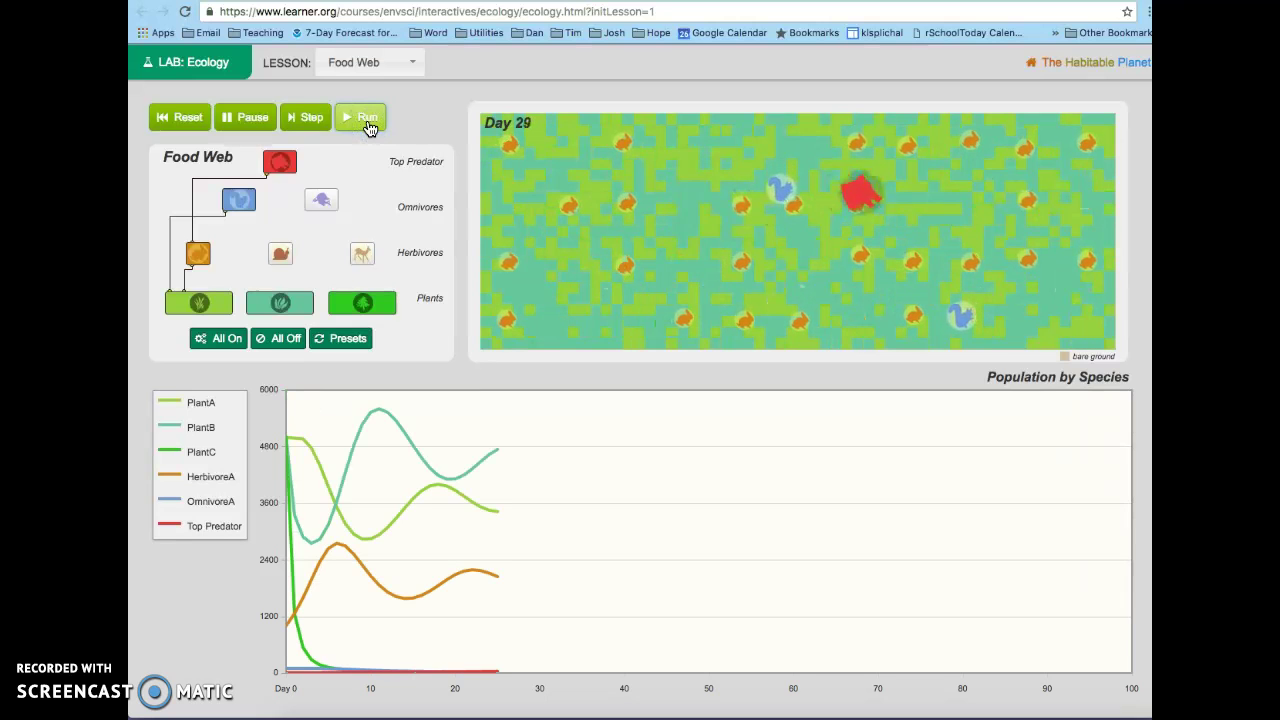
click(320, 132)
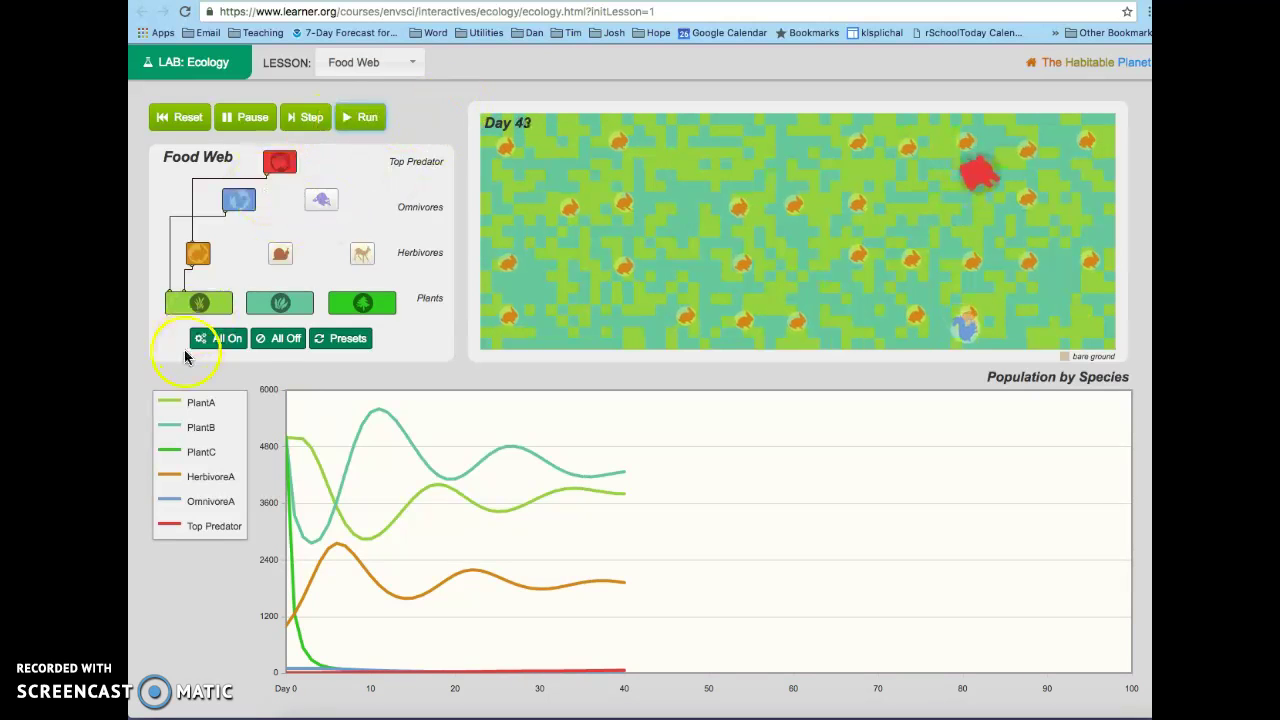
- Add HerbivoreB snails eating PlantA at Day 50, then resume the run toward Day 100
click(282, 260)
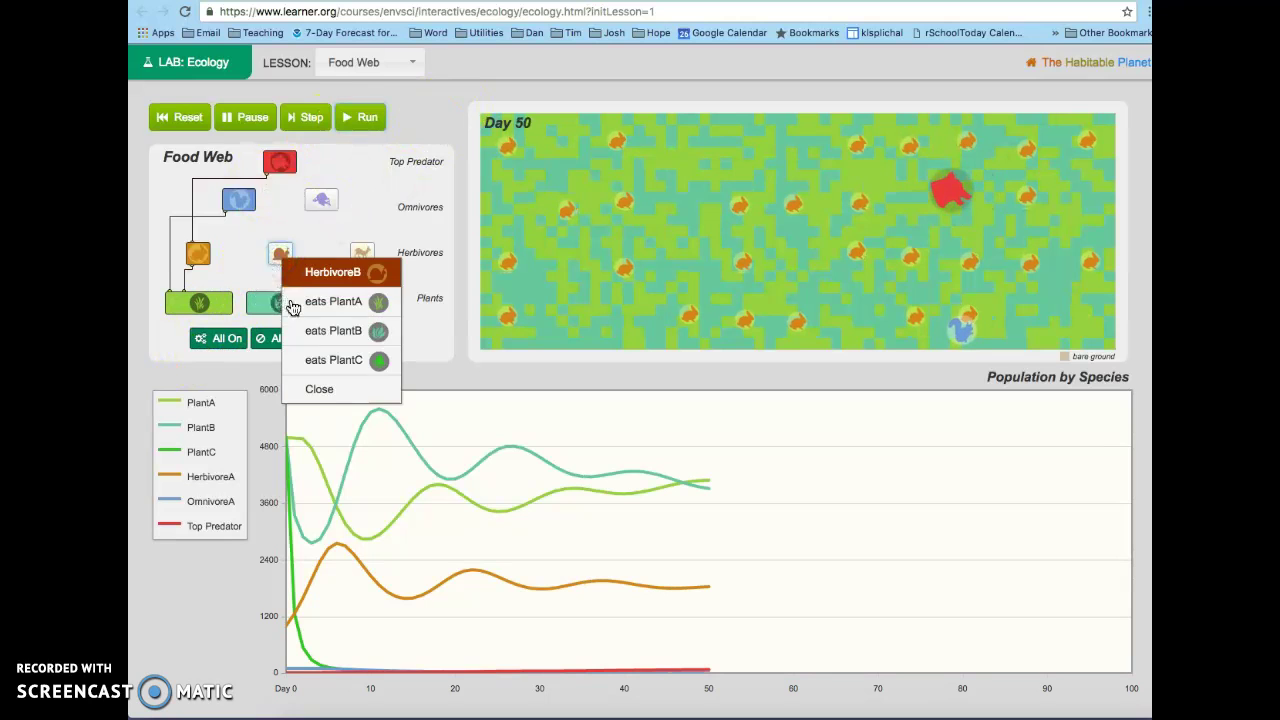
click(292, 302)
click(190, 118)
click(358, 117)
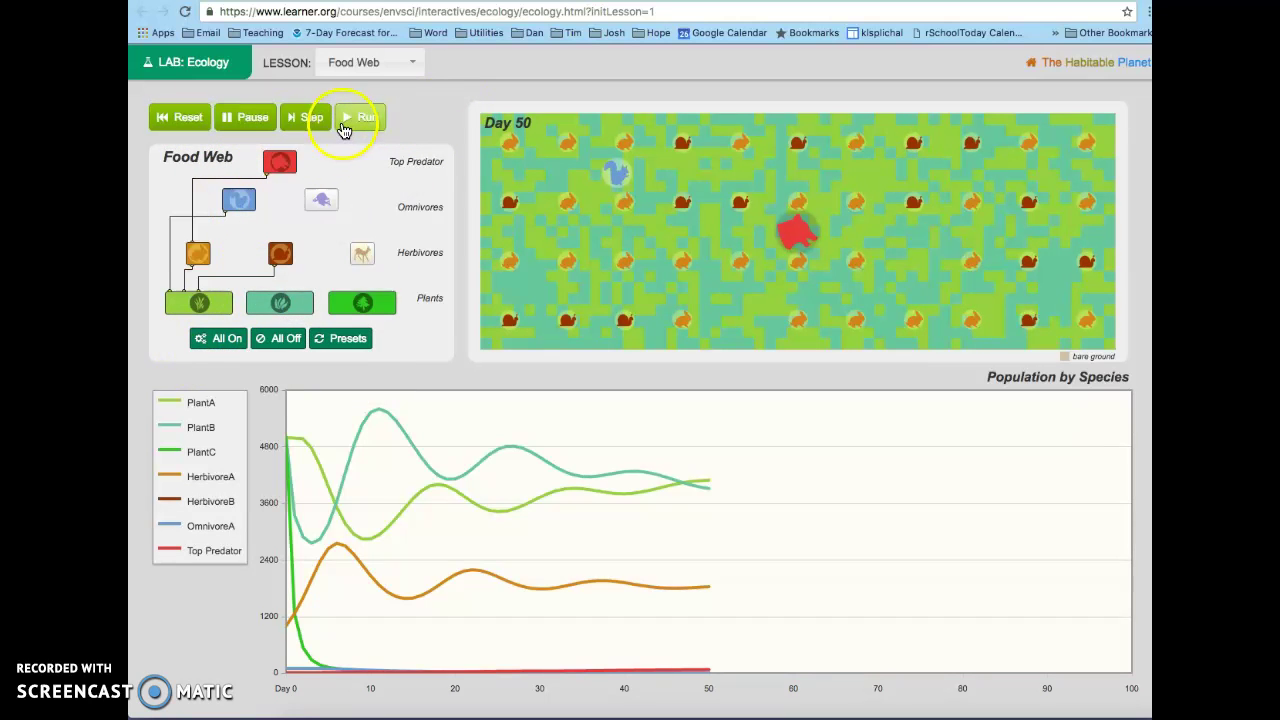